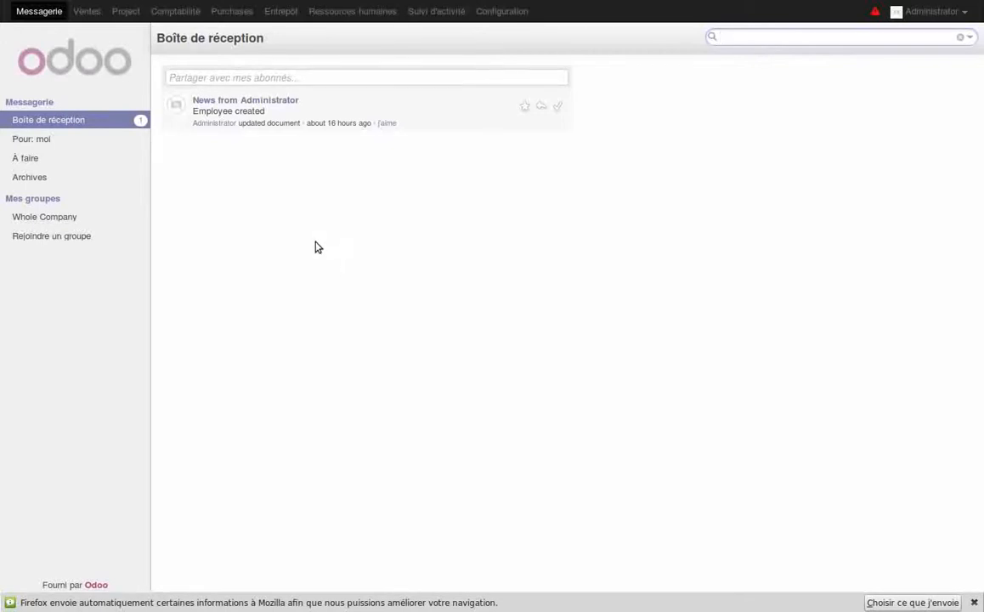
- Display all projects by removing the Ouvert filter and open the settings of Projet global
left_click(126, 12)
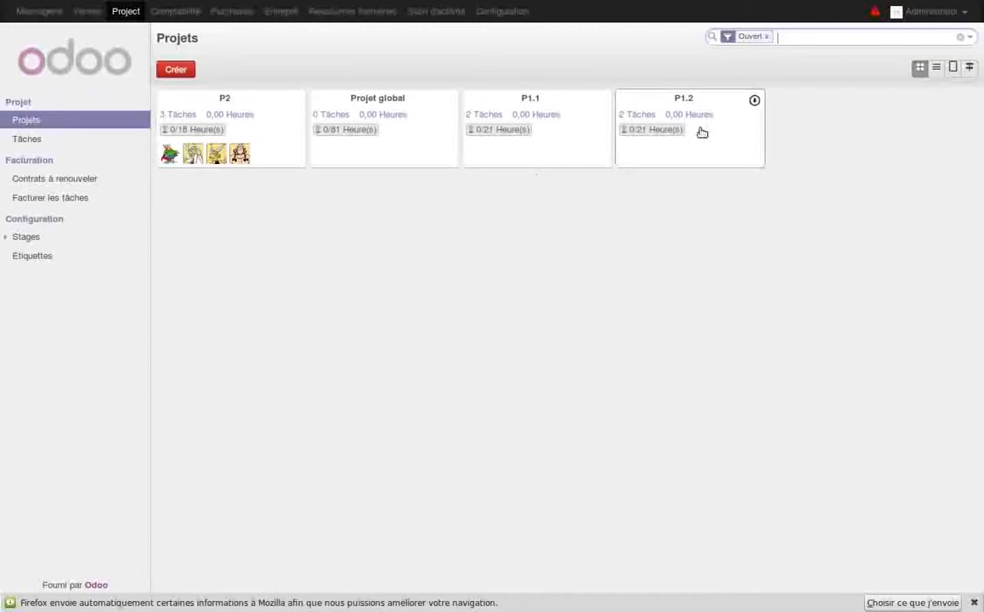
left_click(767, 37)
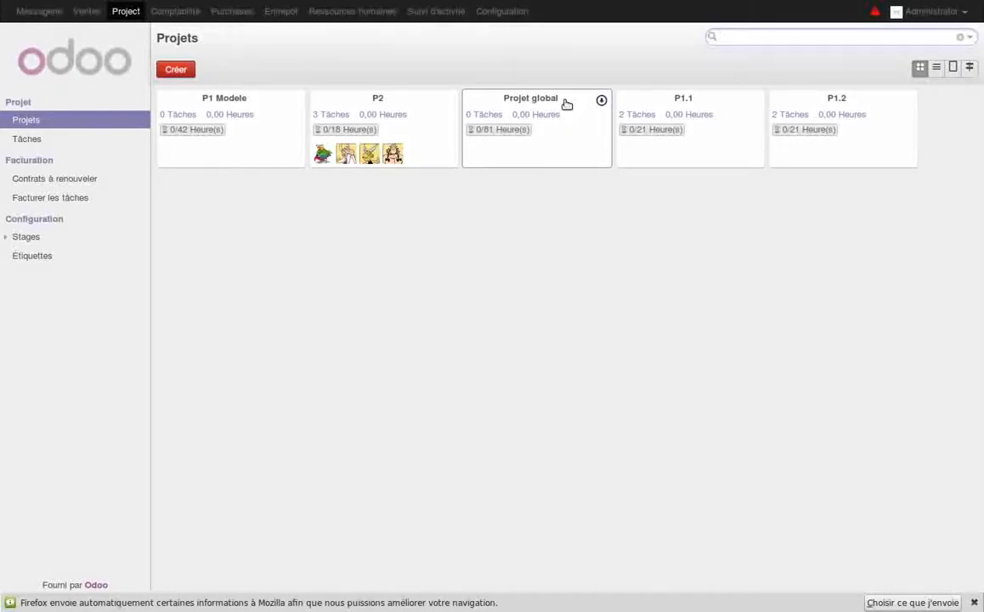
left_click(601, 100)
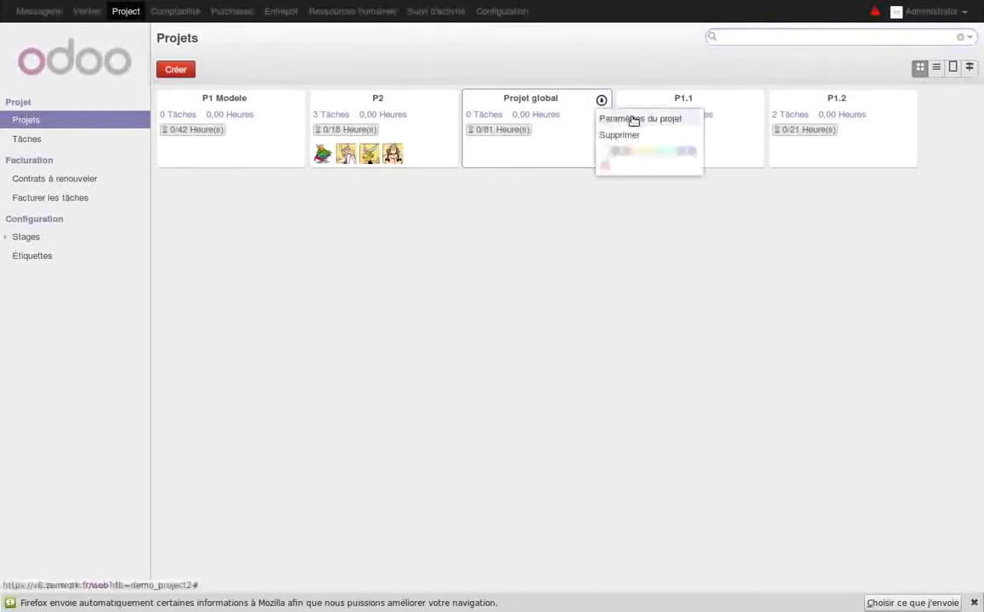
left_click(633, 120)
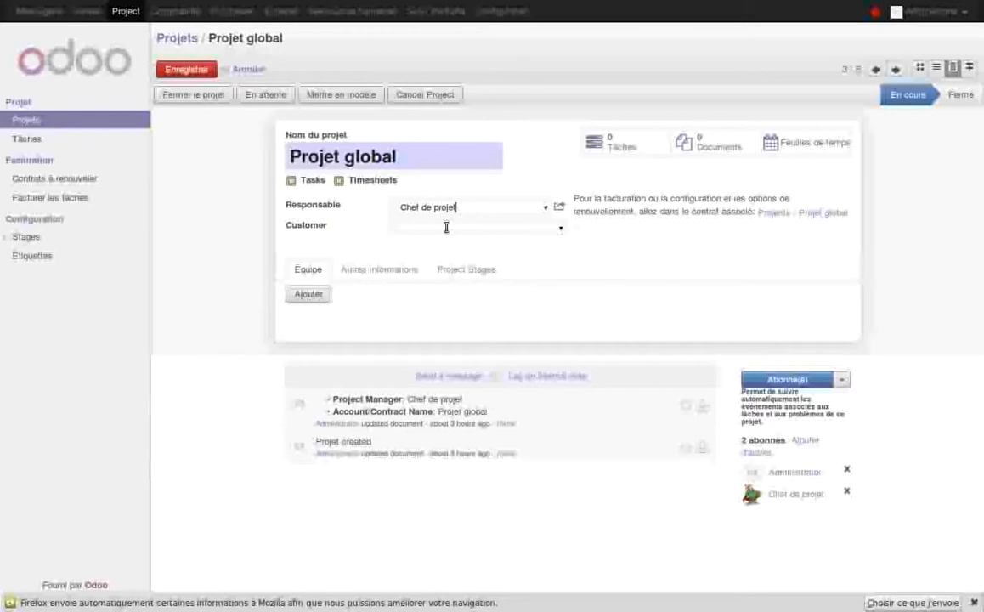
- Examine Projet global's customer, additional information, parent project and project stages
left_click(454, 228)
left_click(388, 272)
scroll(520, 391, "down", 2)
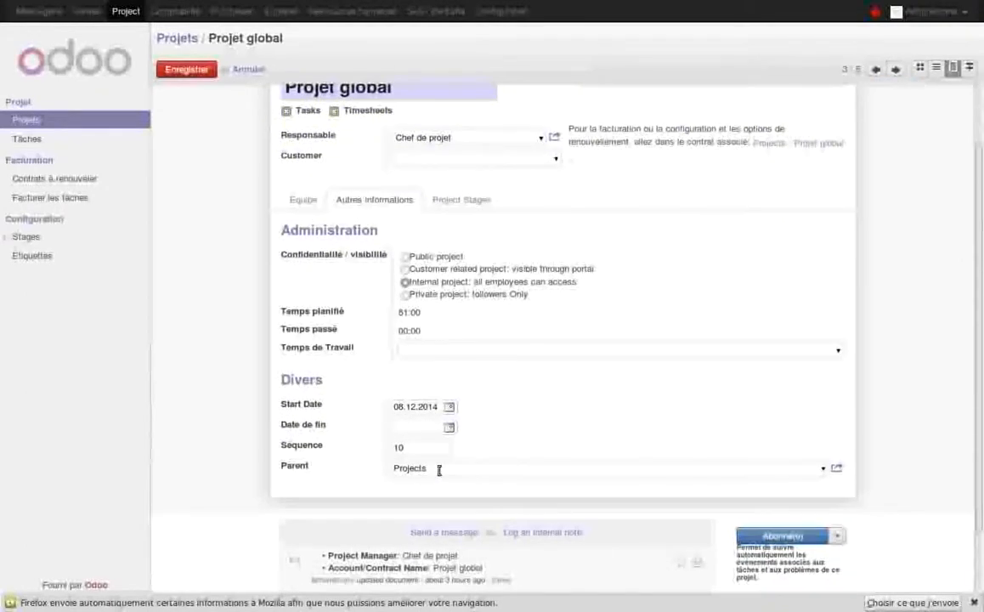
left_click_drag(439, 470, 356, 468)
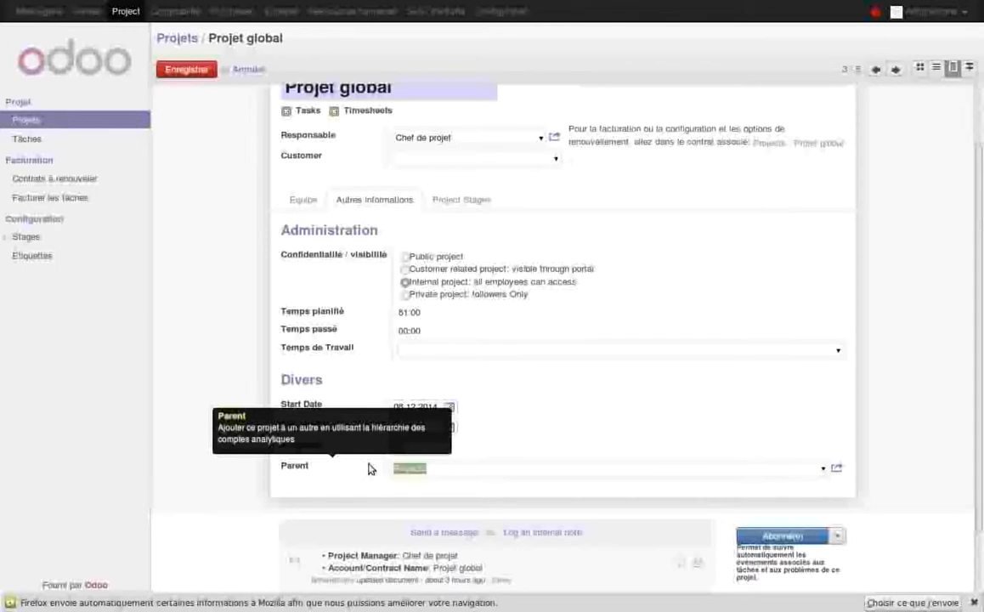
scroll(517, 416, "up", 1)
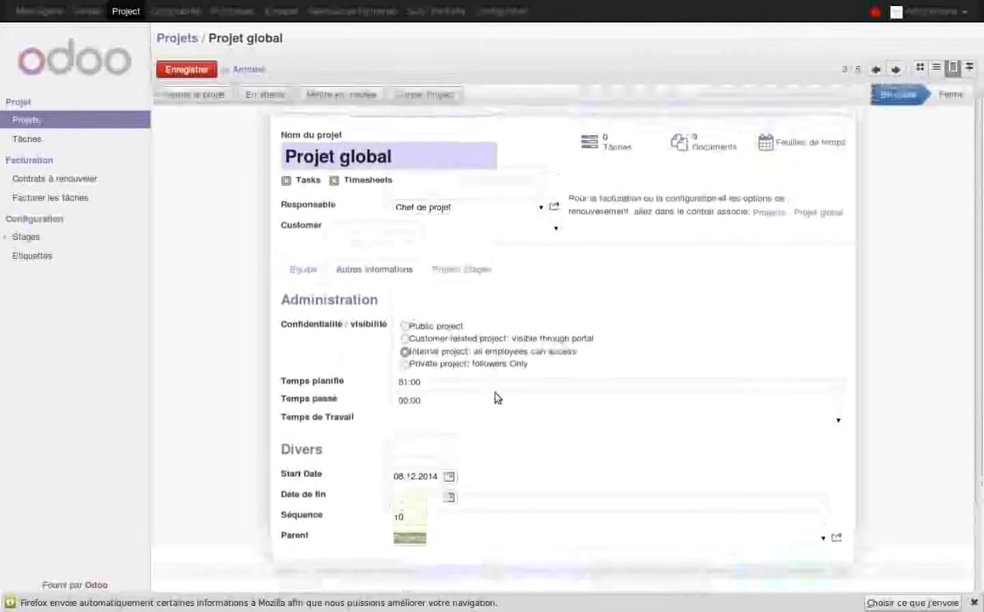
left_click(448, 271)
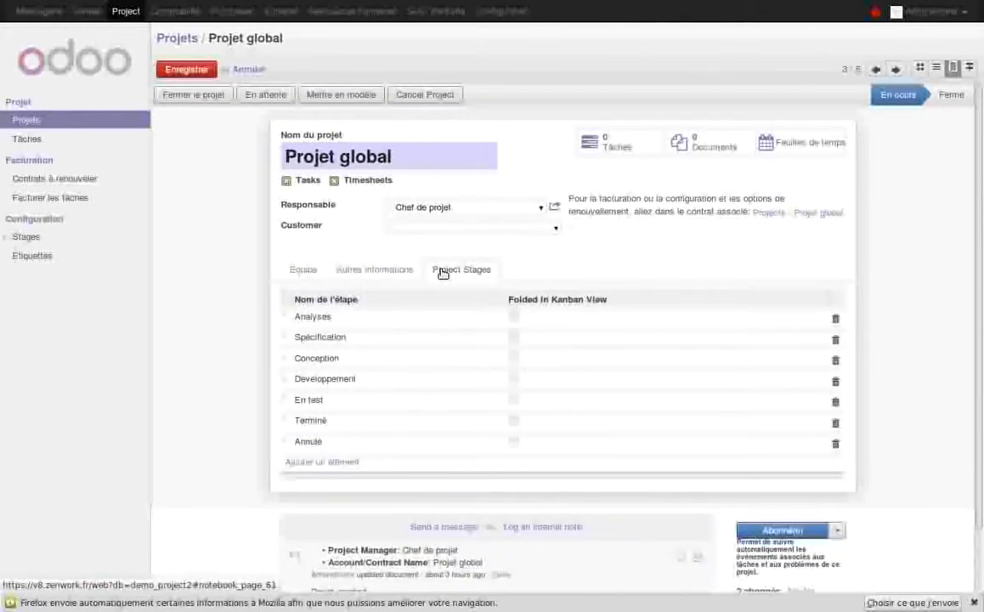
left_click(379, 272)
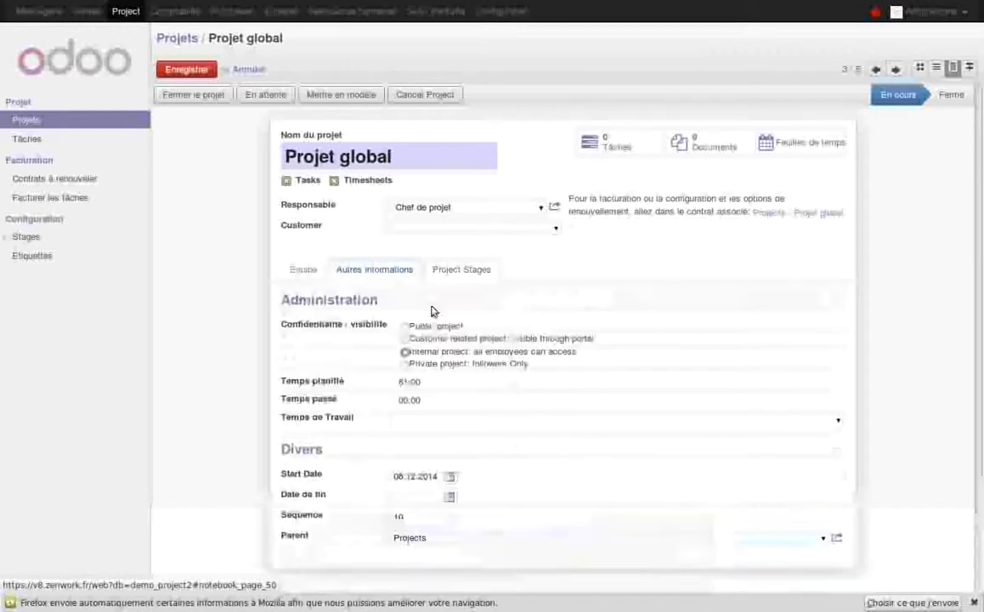
- Open project P2 from the project list and examine its team, additional information and parent project
left_click(937, 68)
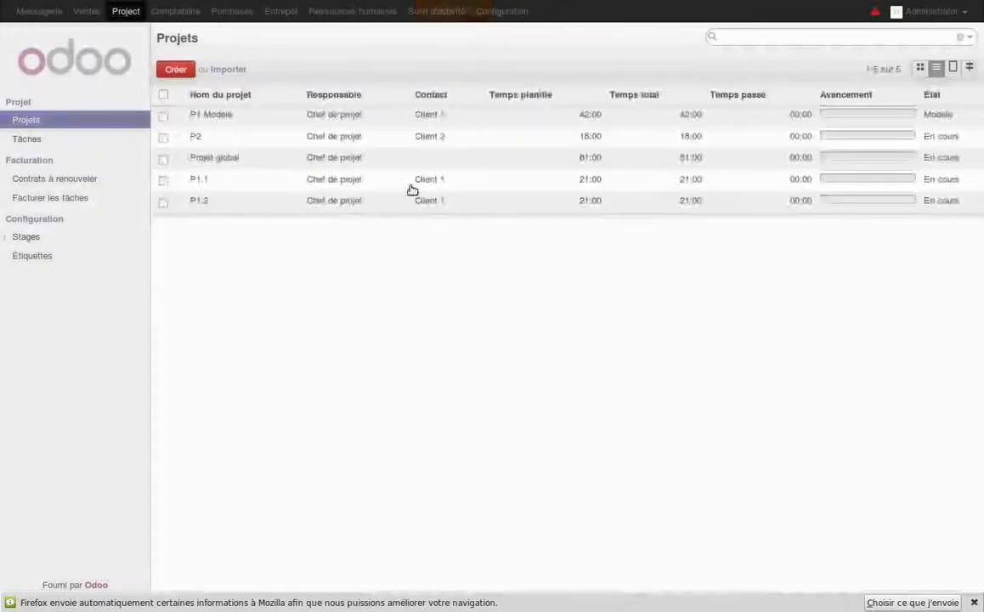
left_click(196, 153)
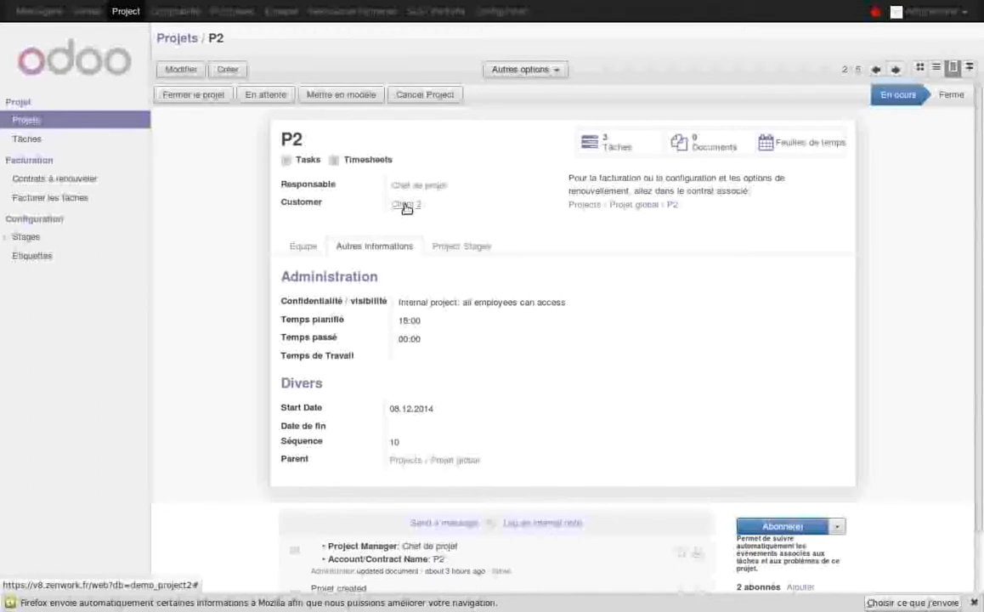
left_click(304, 246)
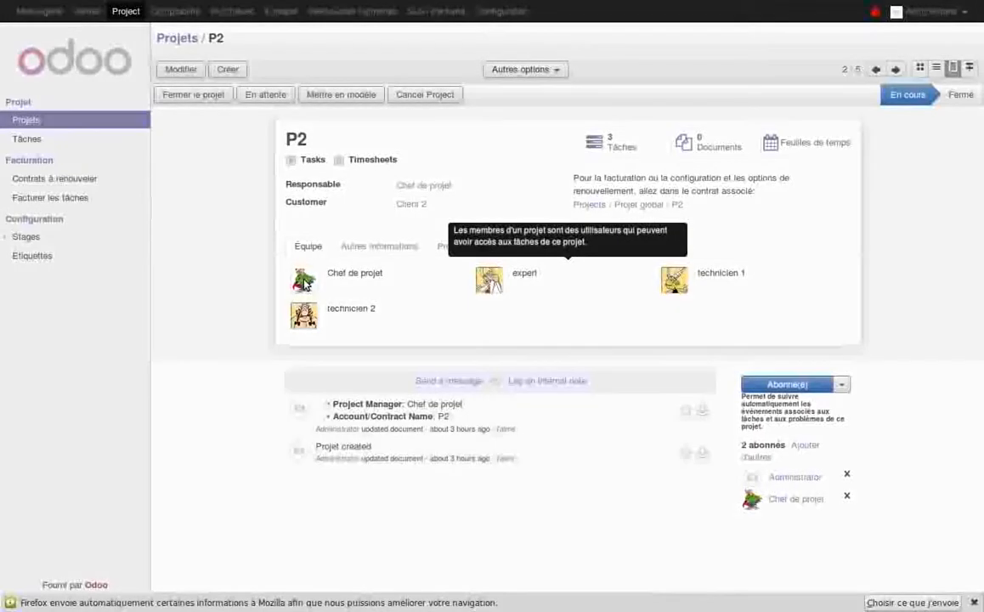
left_click(397, 247)
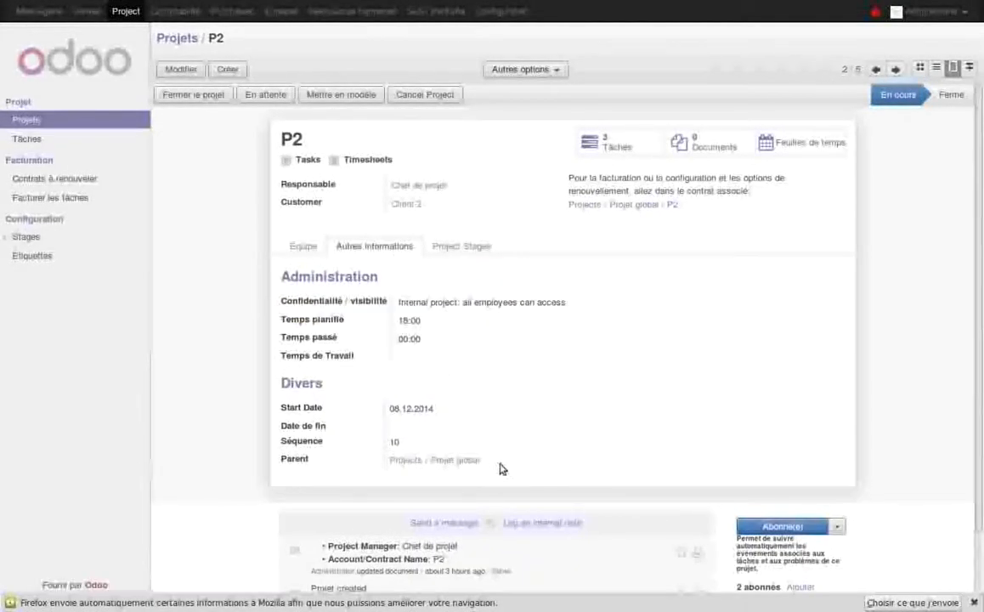
left_click_drag(501, 468, 389, 460)
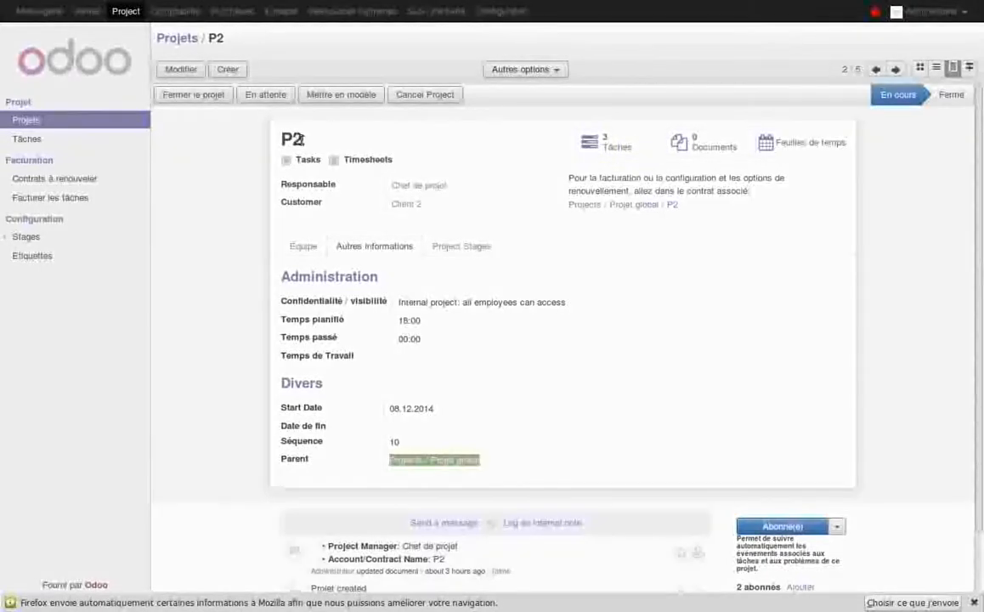
- Open the tasks of project P2 and colour the Tache t3 card green
left_click(615, 146)
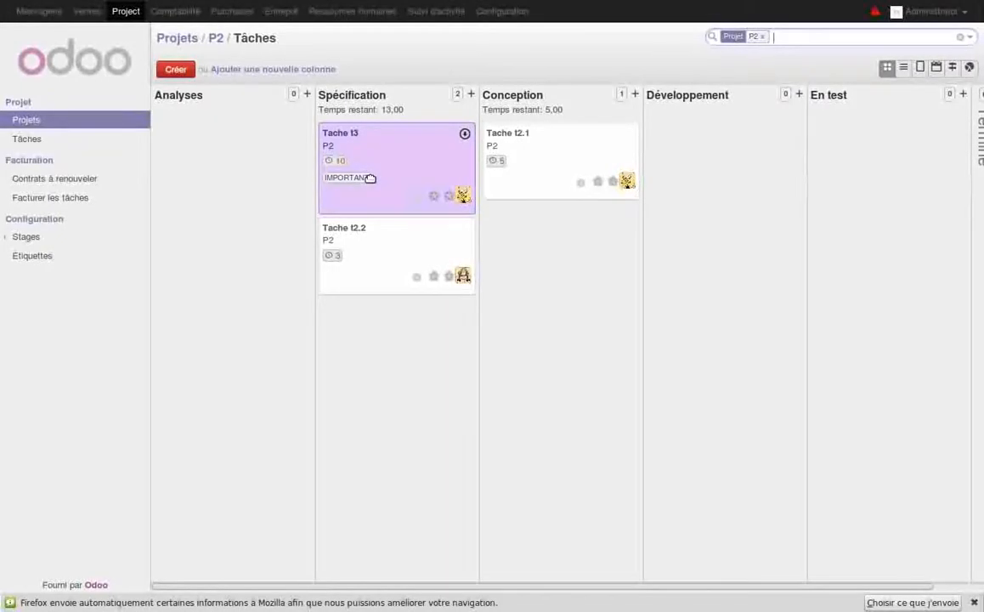
left_click(465, 135)
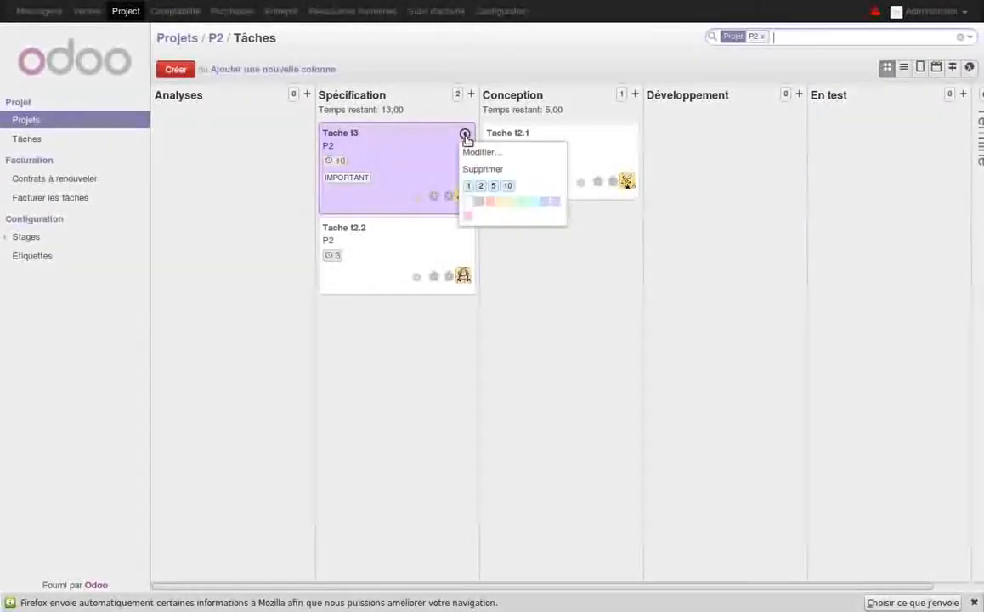
left_click(524, 208)
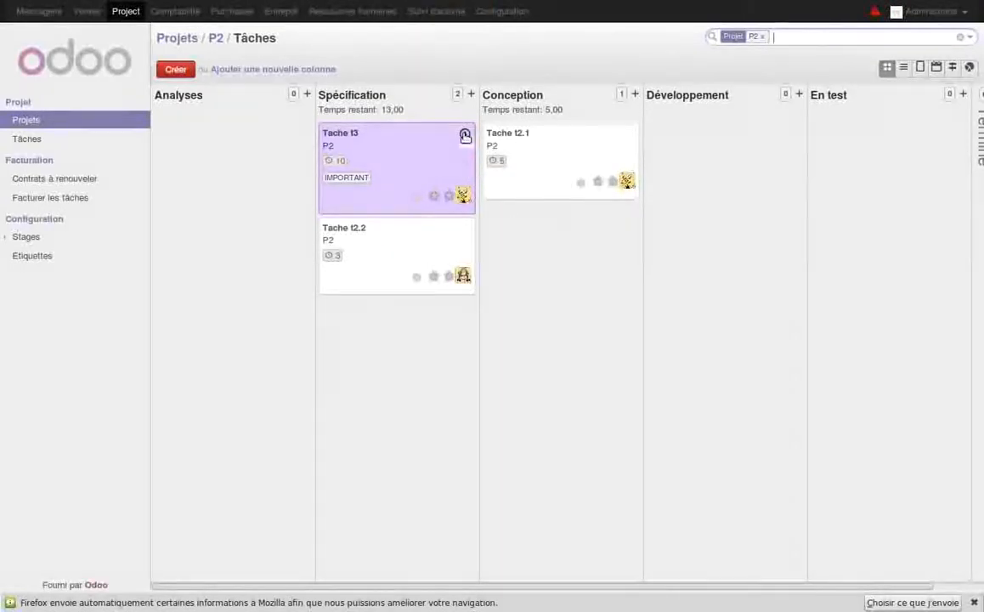
left_click(465, 136)
left_click(504, 194)
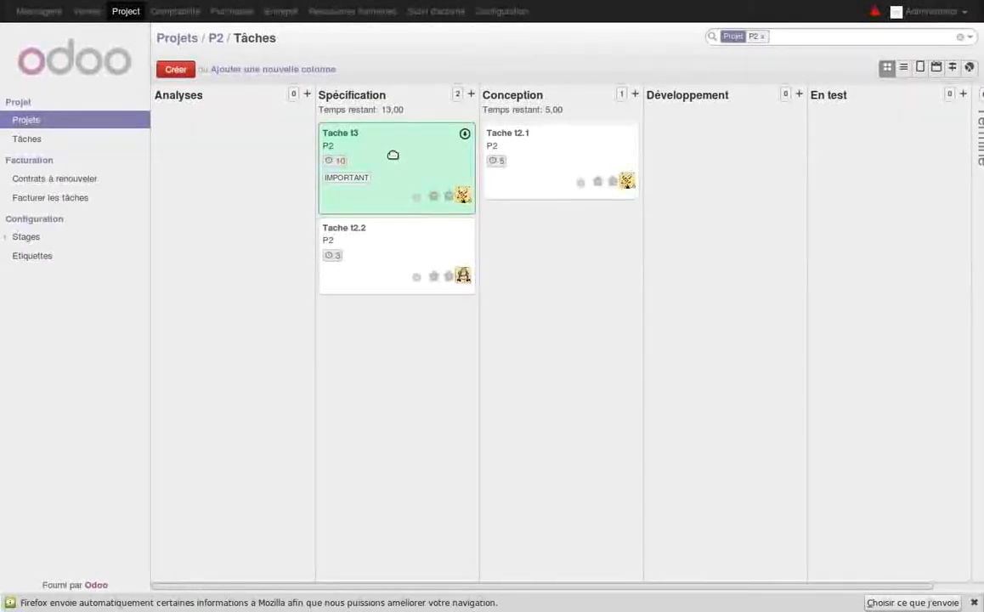
- Move Tache t3 to the Développement stage on the board and return it to Spécification from its form
left_click_drag(391, 155, 728, 172)
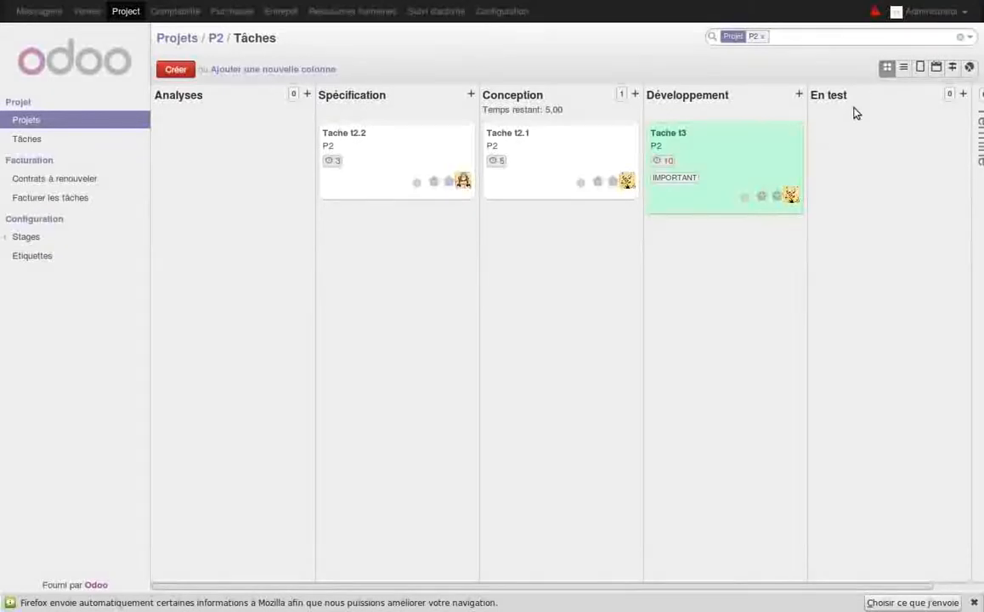
left_click(922, 68)
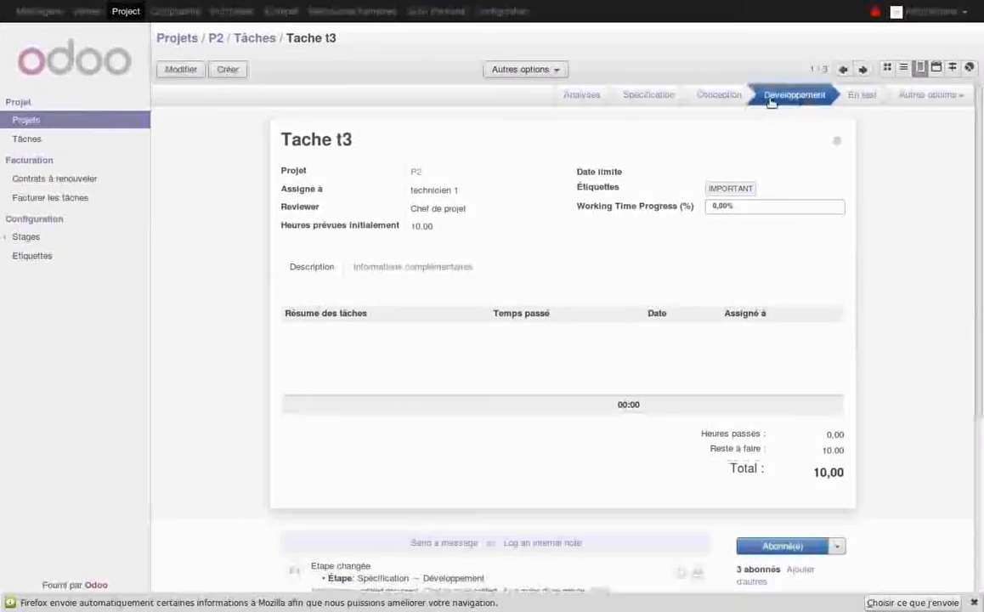
left_click(639, 95)
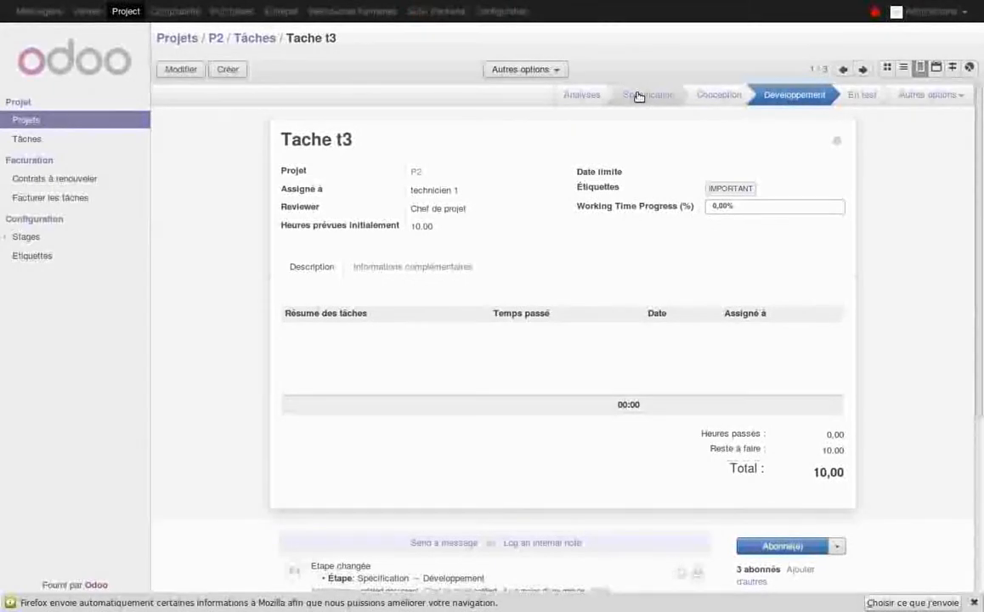
left_click(638, 95)
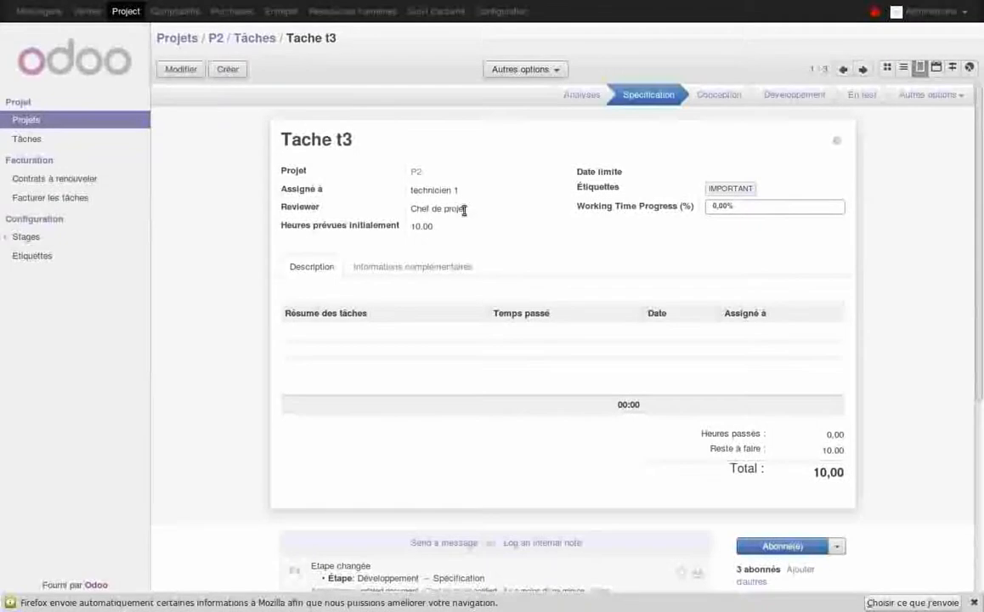
- Examine the reviewer, planned hours and additional information of Tache t3, and compare the details of Tache t2.2 and Tache t2.1
left_click_drag(464, 210, 417, 220)
left_click(414, 227)
left_click(419, 276)
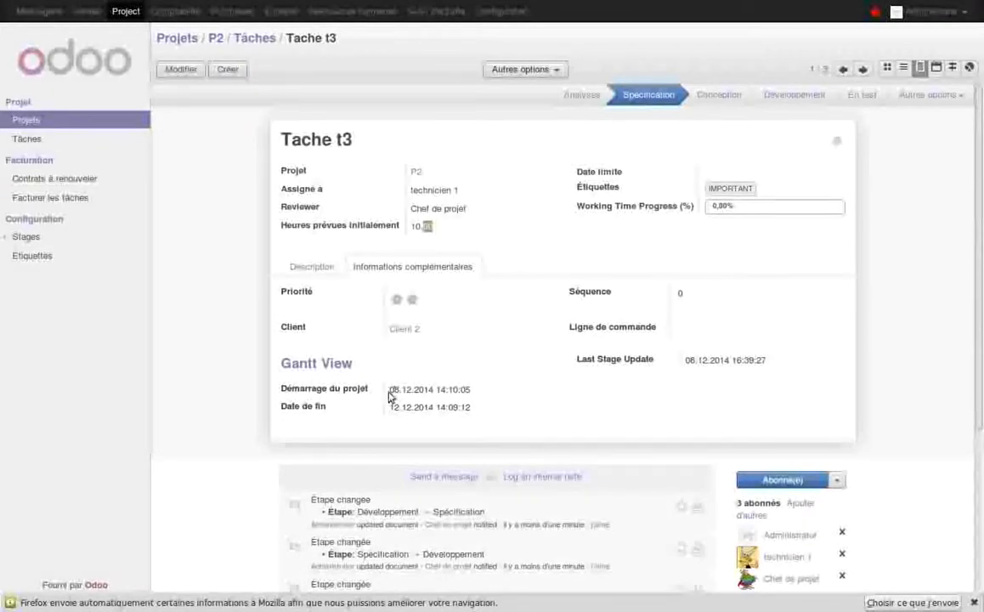
left_click(861, 70)
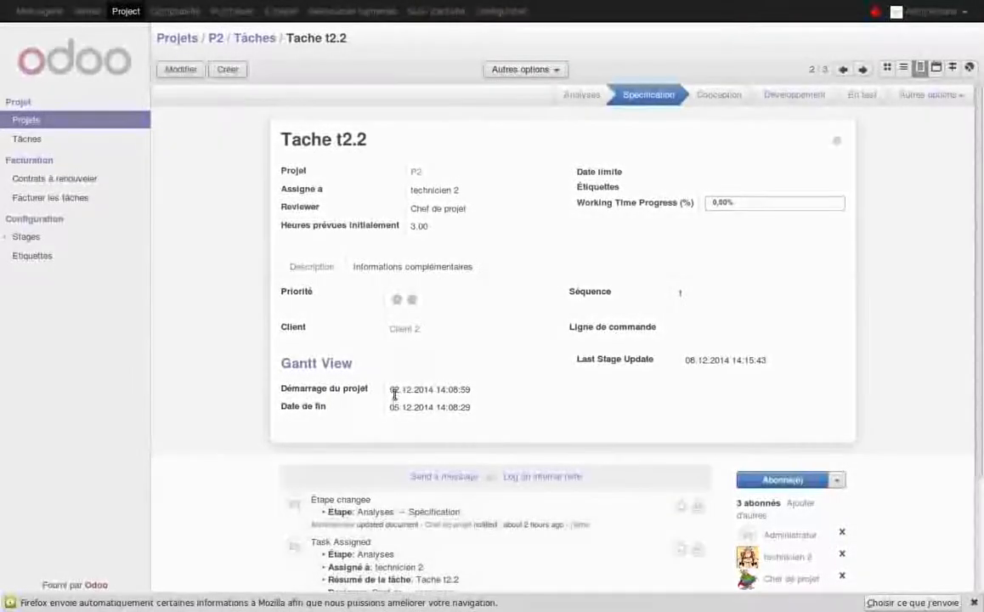
left_click(861, 70)
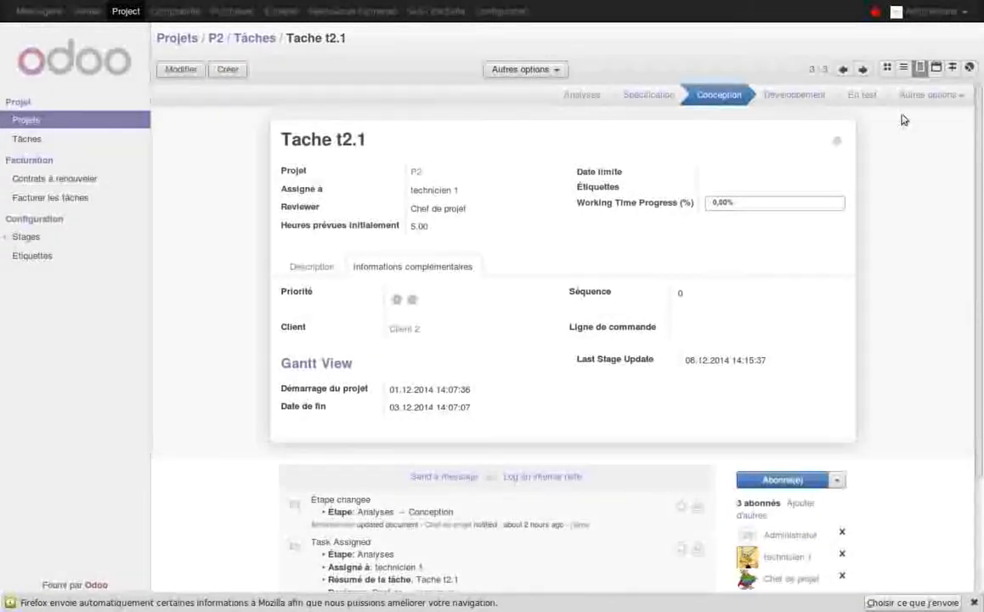
- In P2's Gantt view, extend Tache t2.2 to about 9 December and shift the lengthened task to about 14–21 December
left_click(954, 69)
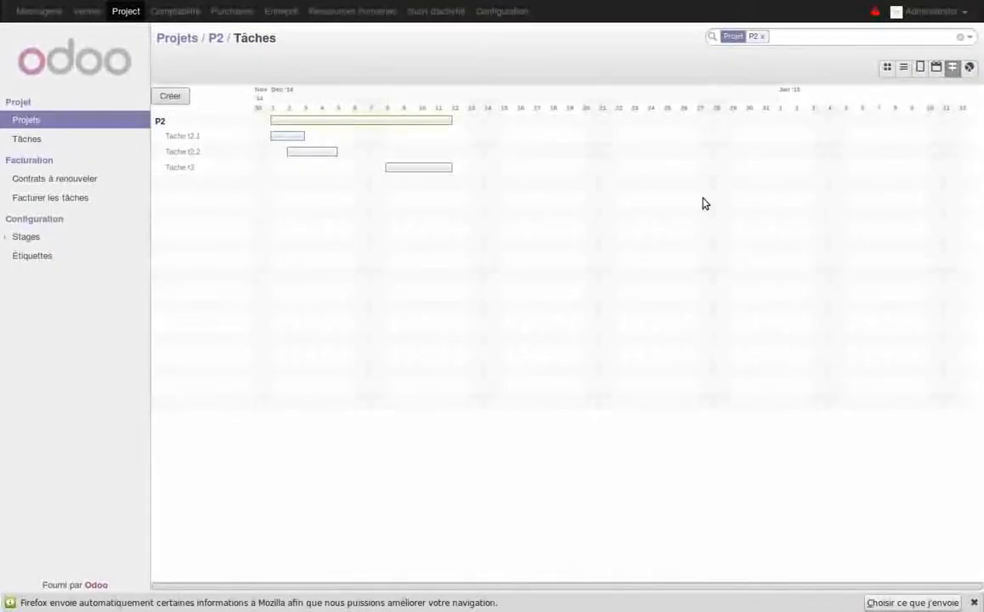
mouse_move(277, 141)
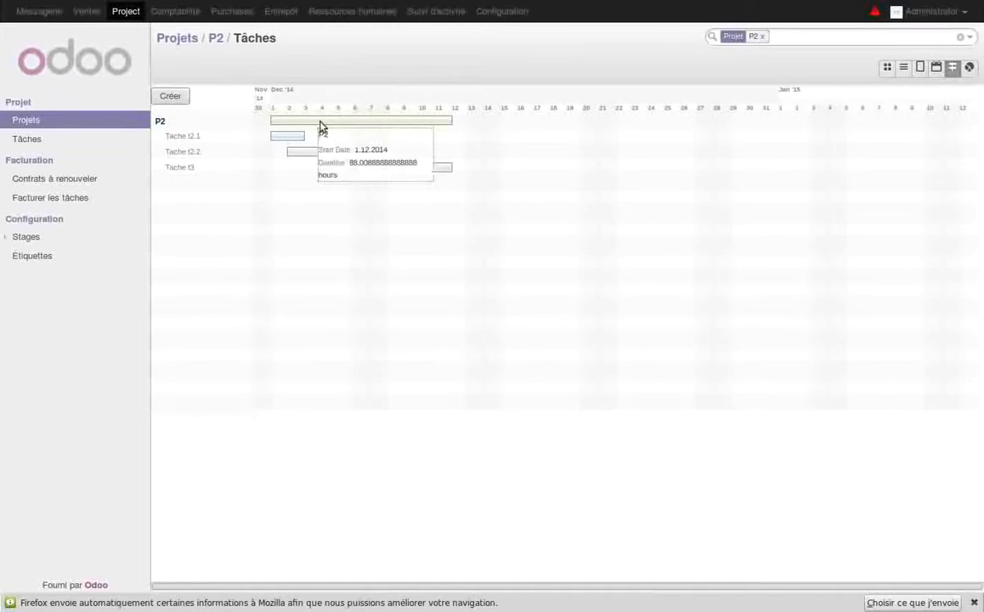
mouse_move(325, 154)
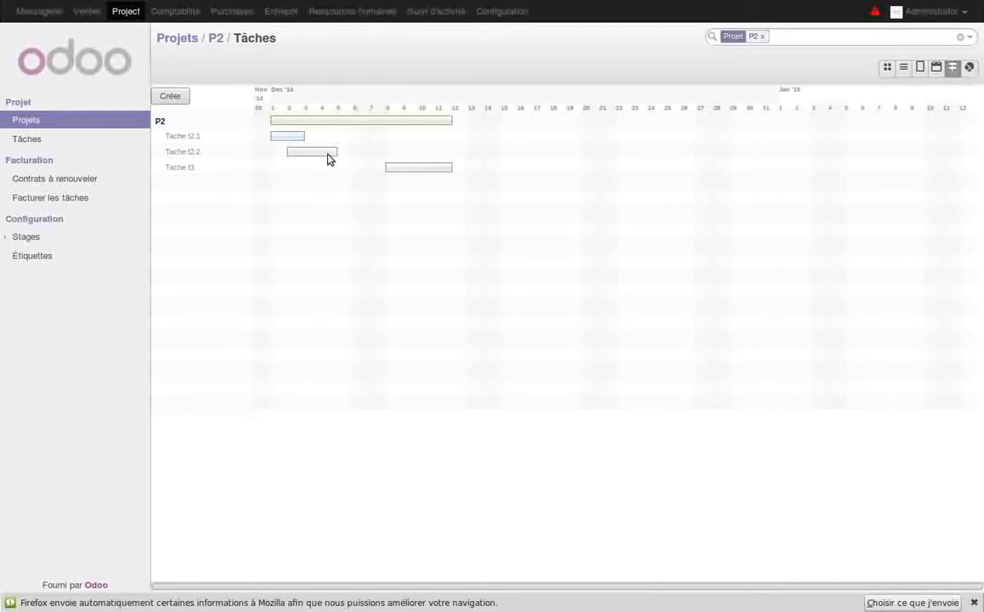
left_click_drag(336, 151, 410, 151)
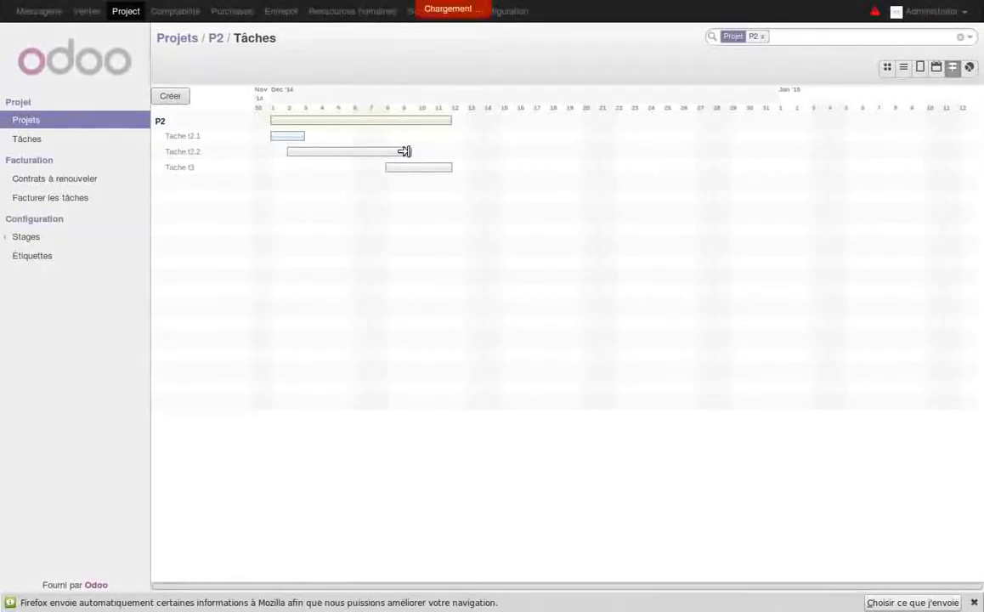
mouse_move(348, 156)
left_click_drag(346, 153, 546, 149)
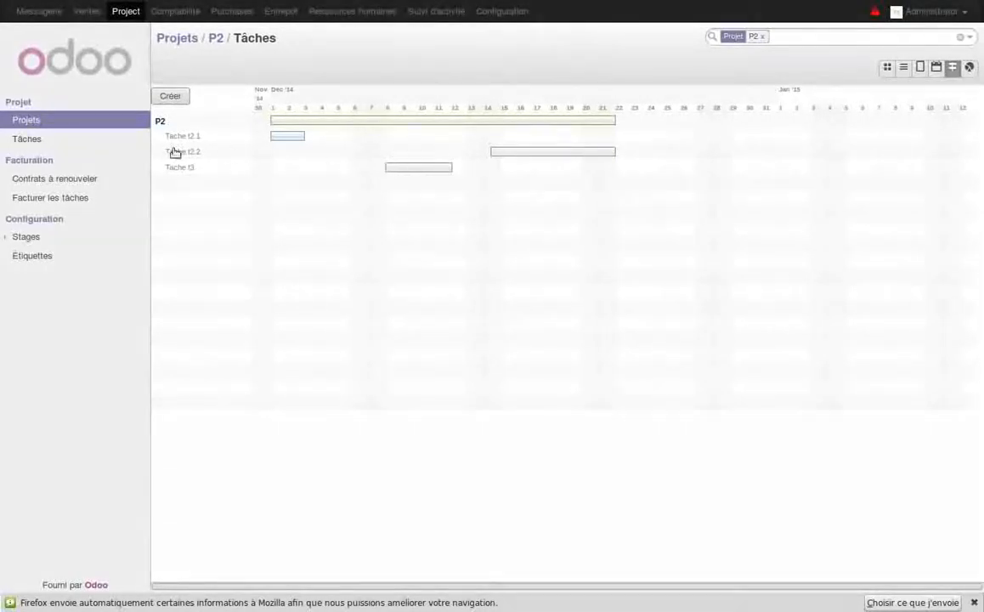
- Open the analytic contract associated with Projet global and examine its renewal and billing information
left_click(74, 127)
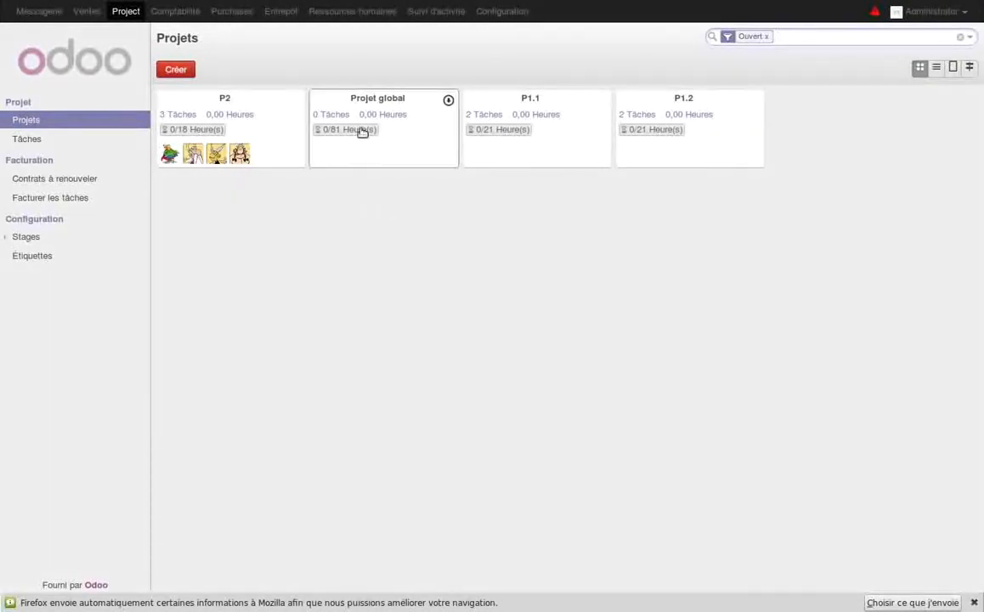
left_click(449, 102)
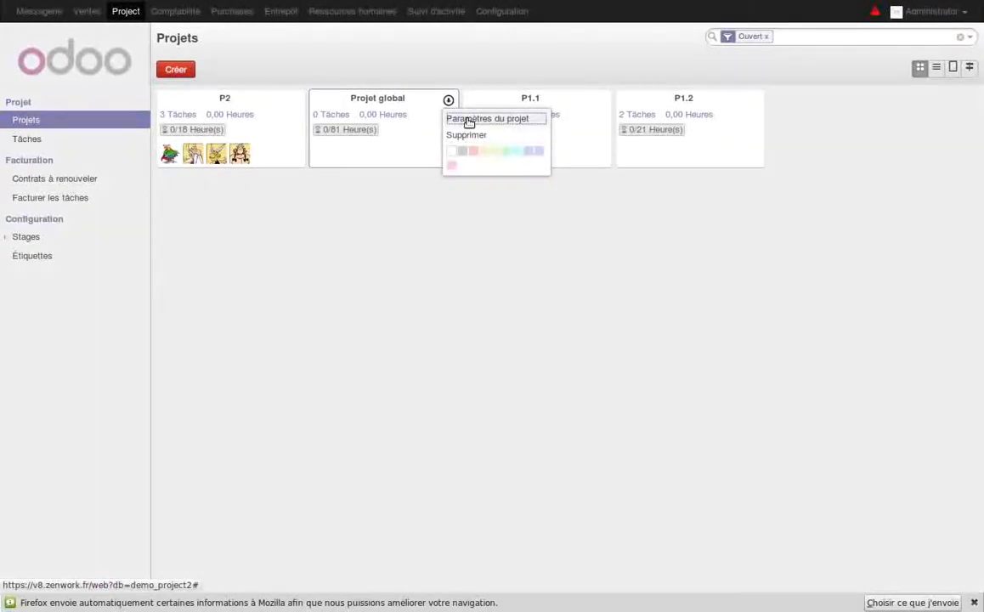
left_click(468, 121)
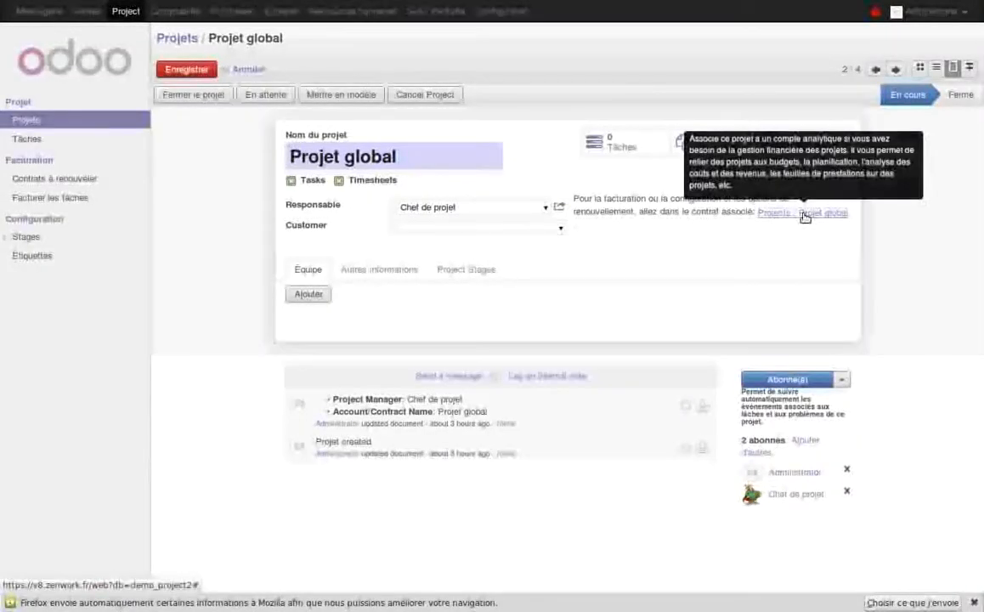
left_click(806, 213)
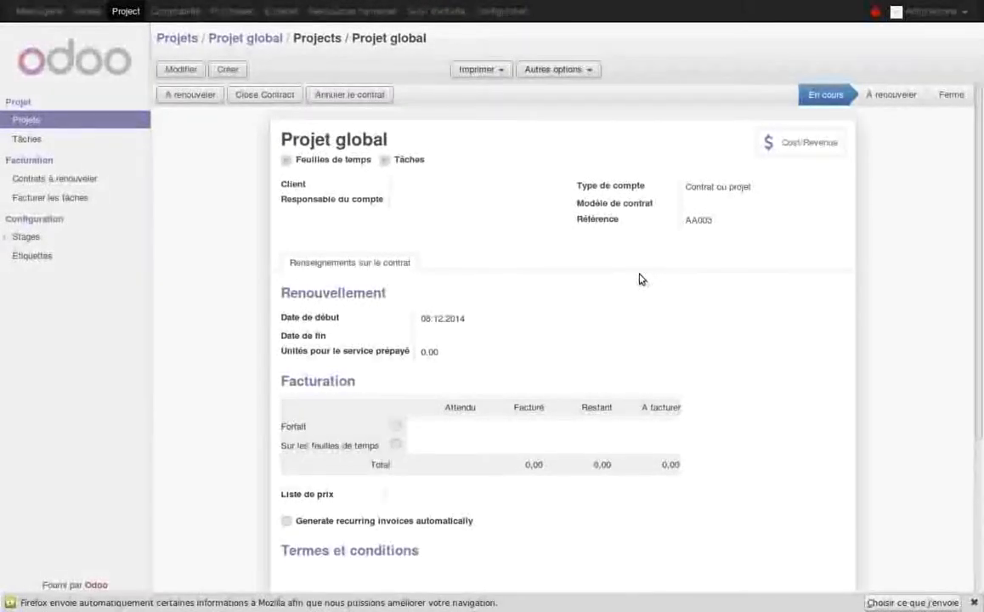
scroll(641, 306, "down", 3)
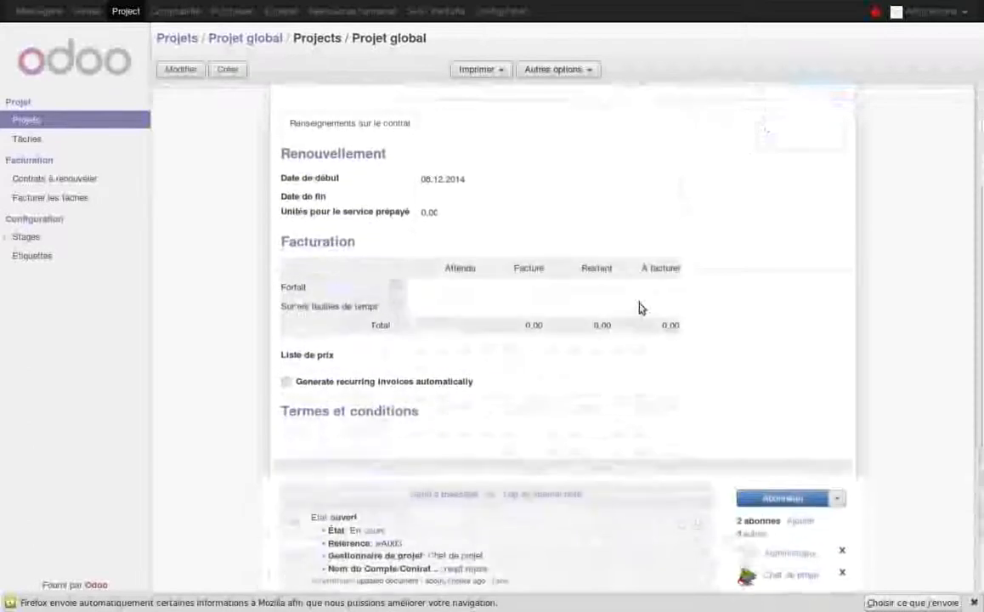
- Open the analytic chart of accounts for the current situation and expand Projet global to view its sub-accounts
scroll(618, 360, "up", 3)
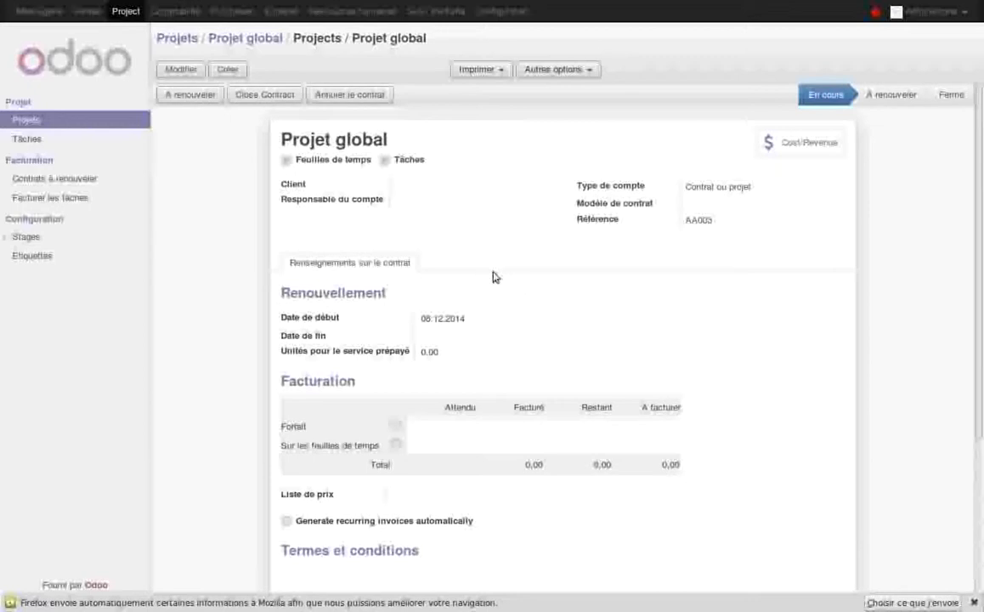
left_click(175, 12)
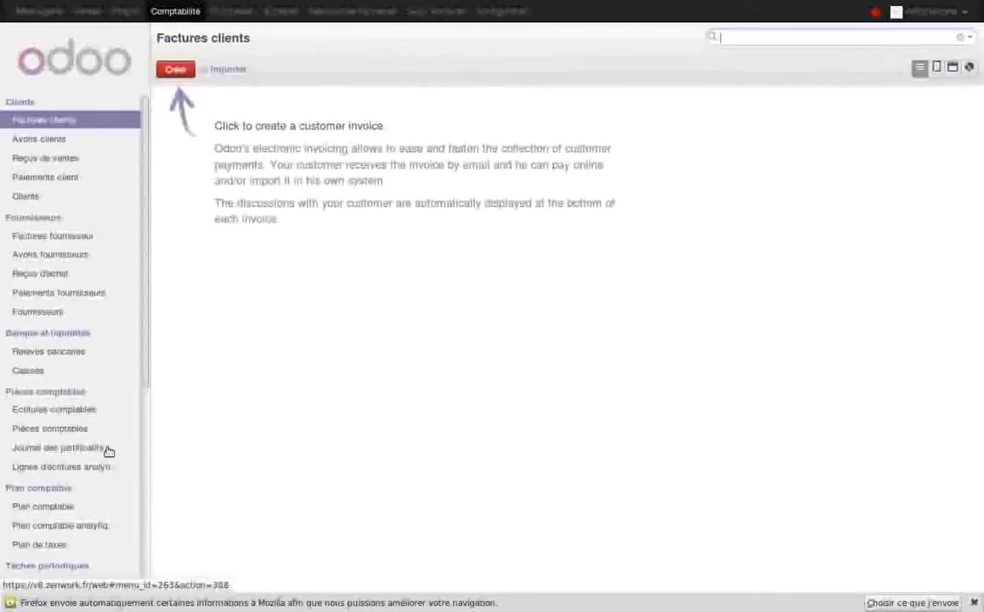
left_click(86, 529)
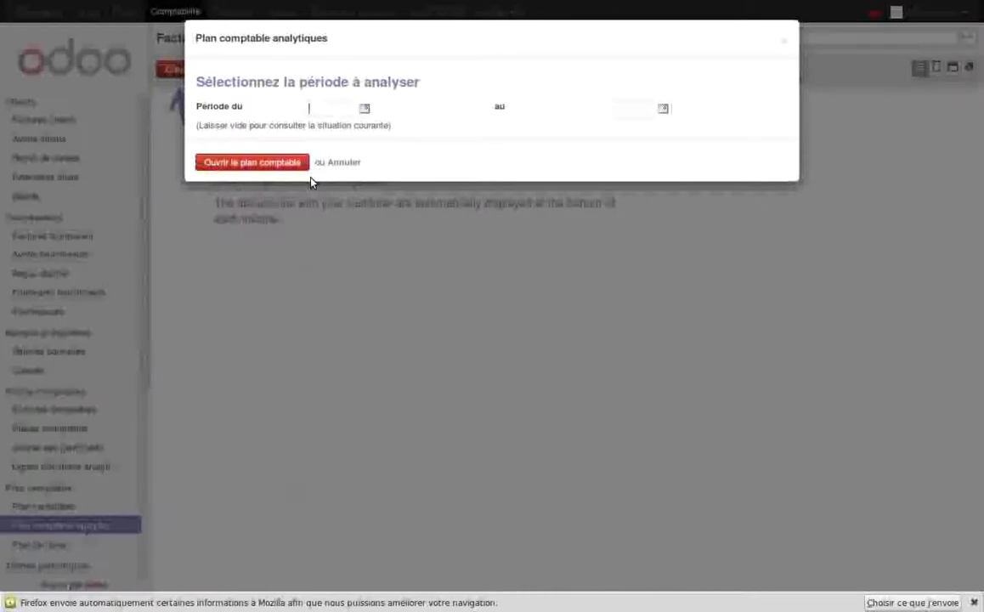
left_click(274, 163)
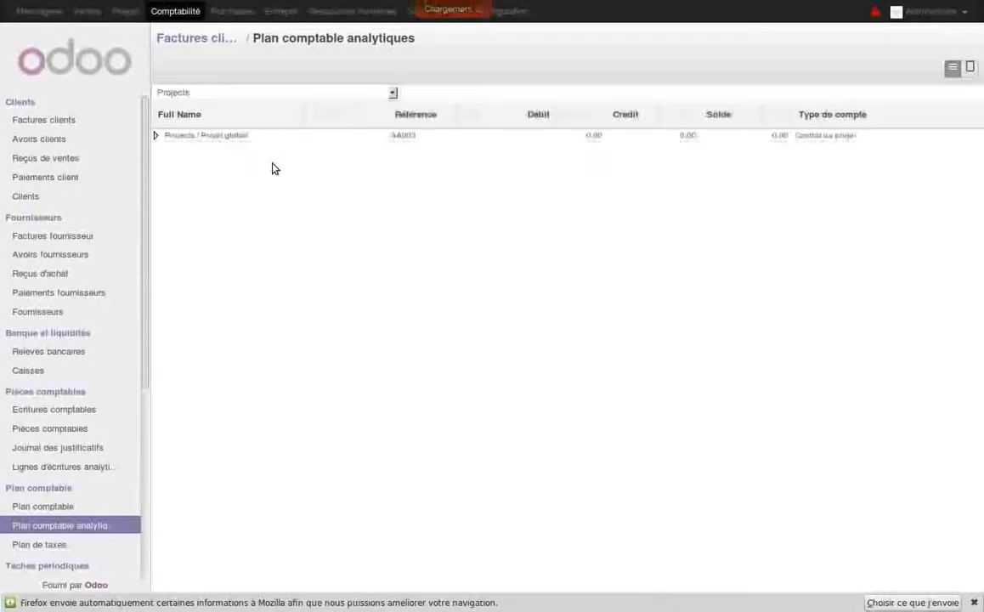
left_click(157, 136)
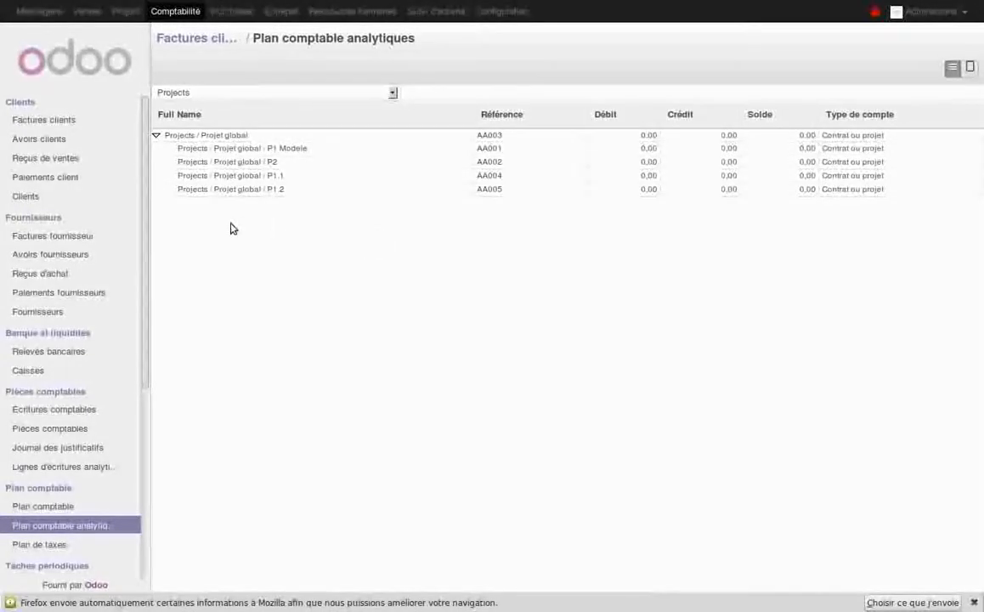
- Open the Projet global contract from the sales contracts list and examine its renewal details, including the start date
left_click(88, 13)
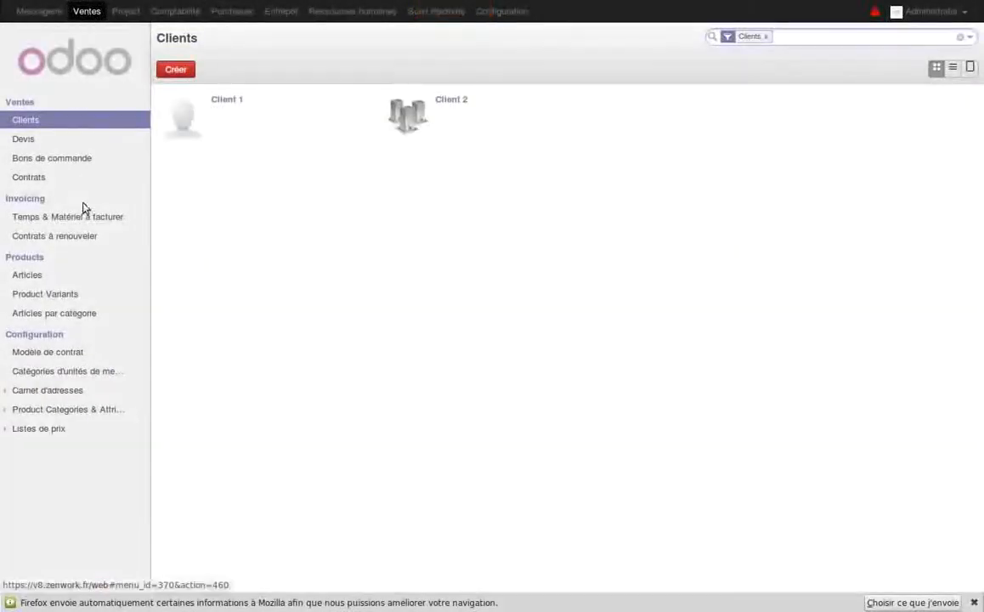
left_click(36, 180)
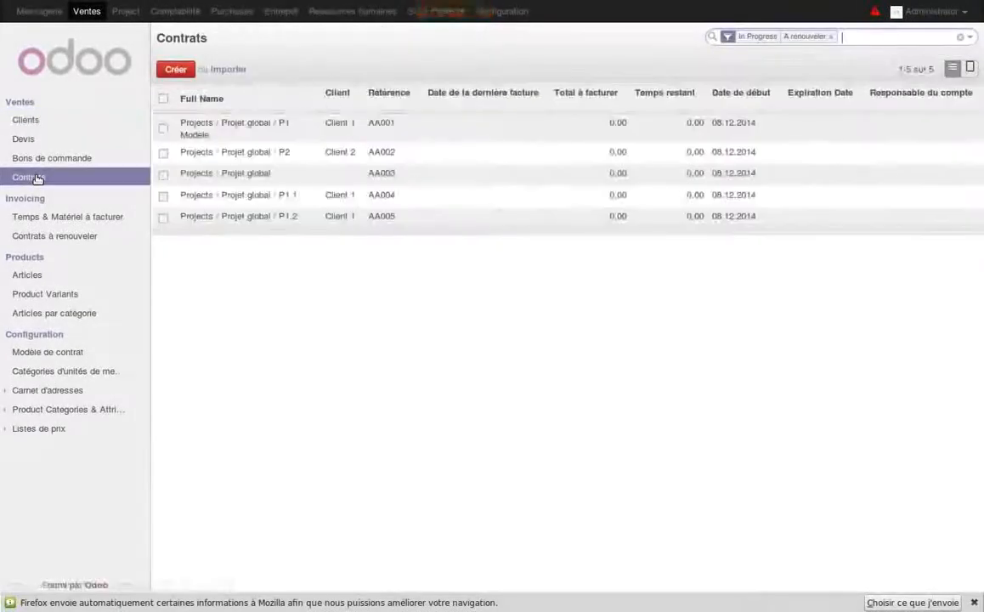
left_click(382, 176)
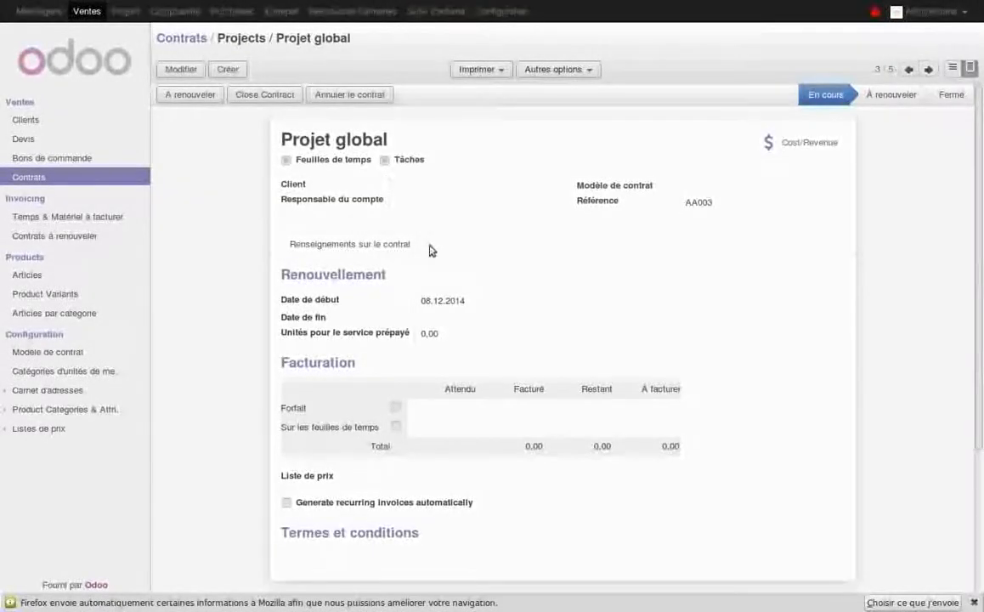
double_click(451, 301)
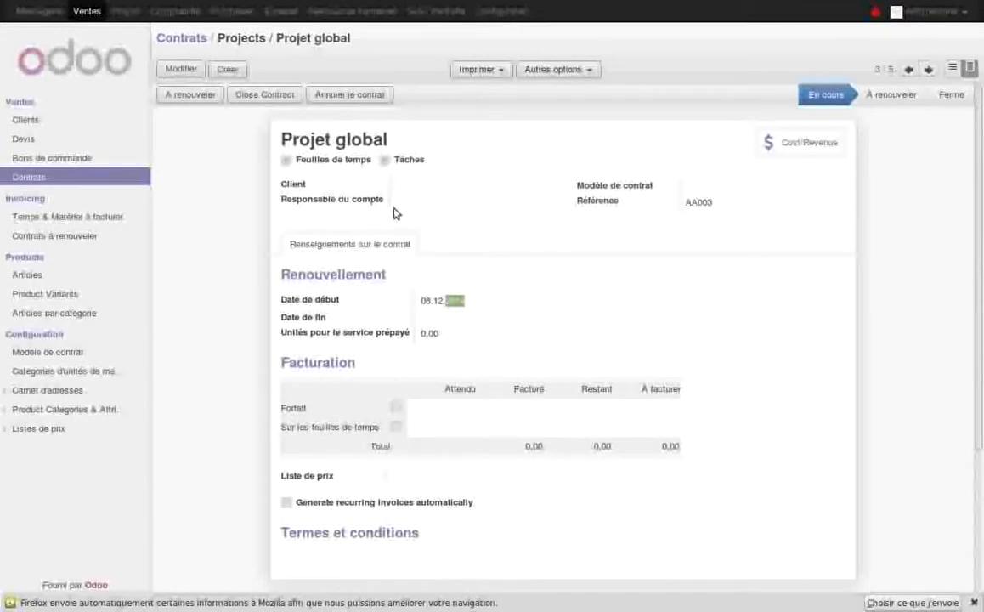
- Open project P2's settings and examine its additional information, including the parent project and the project name
left_click(125, 11)
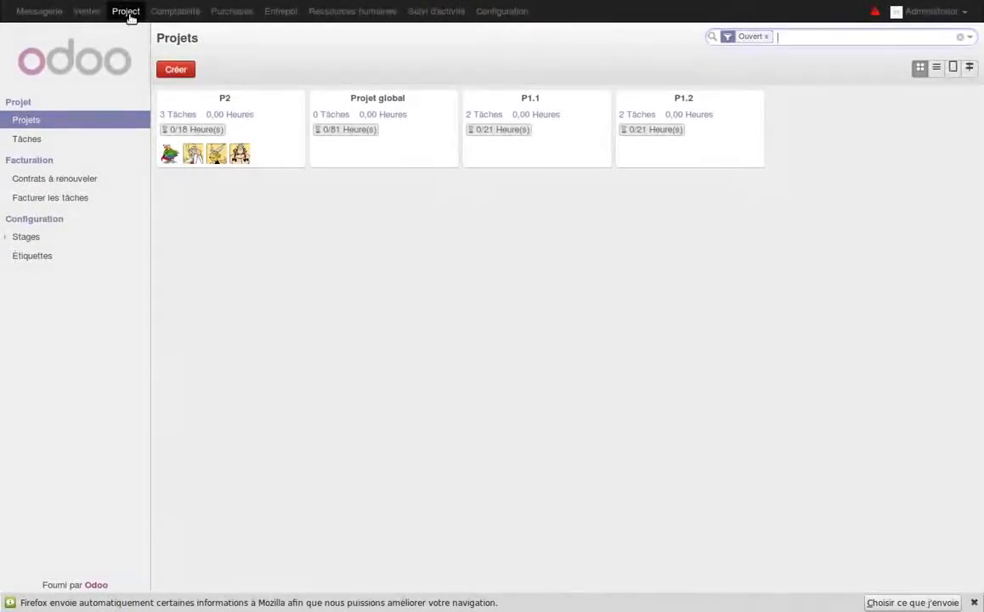
mouse_move(225, 100)
left_click(296, 102)
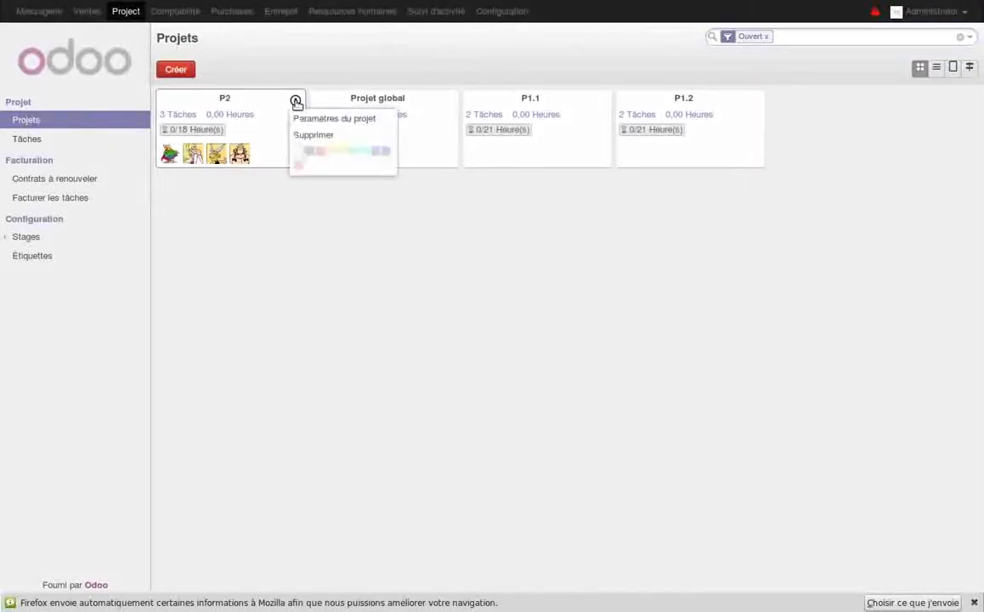
left_click(306, 121)
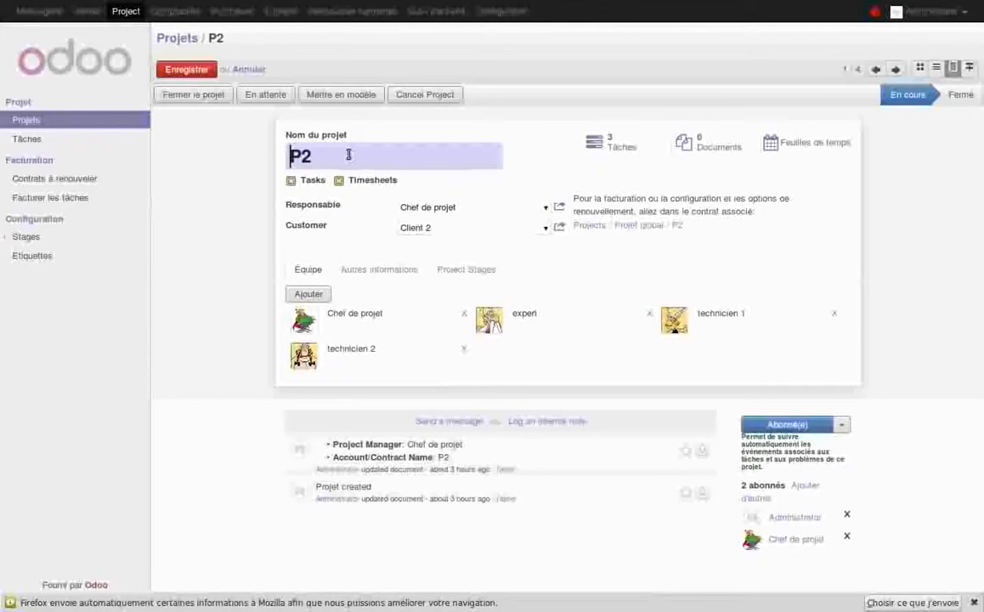
left_click(374, 270)
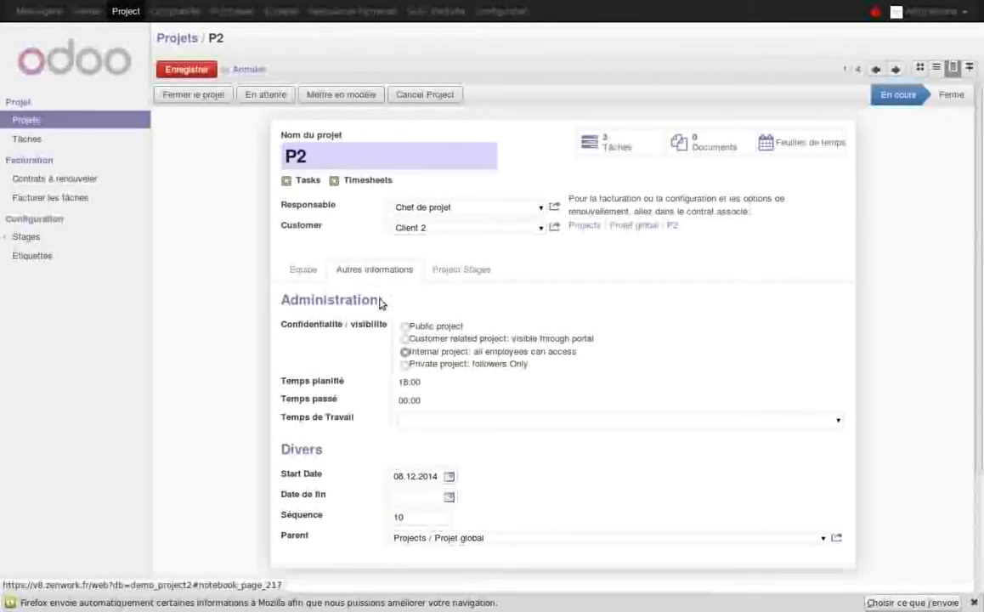
left_click_drag(503, 539, 378, 533)
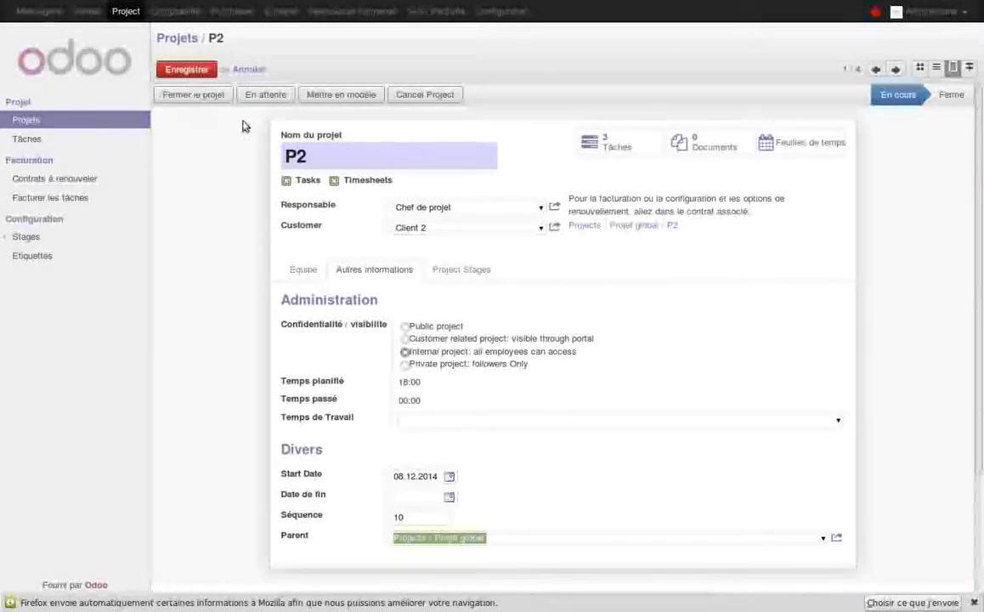
left_click(336, 161)
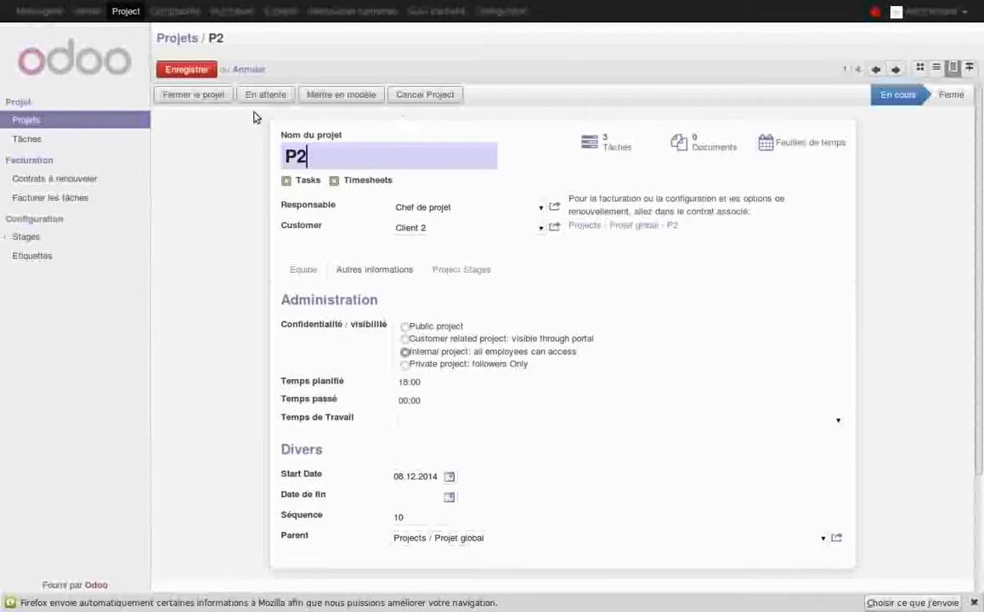
- Filter the projects to show only templates (Modèle) and open the settings of P1 Modele
left_click(61, 125)
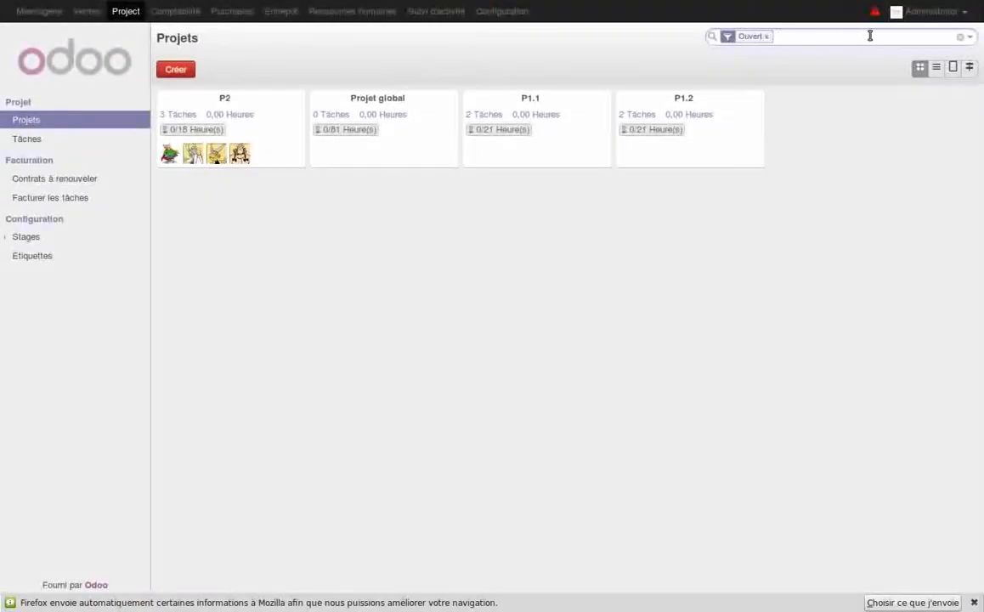
left_click(970, 37)
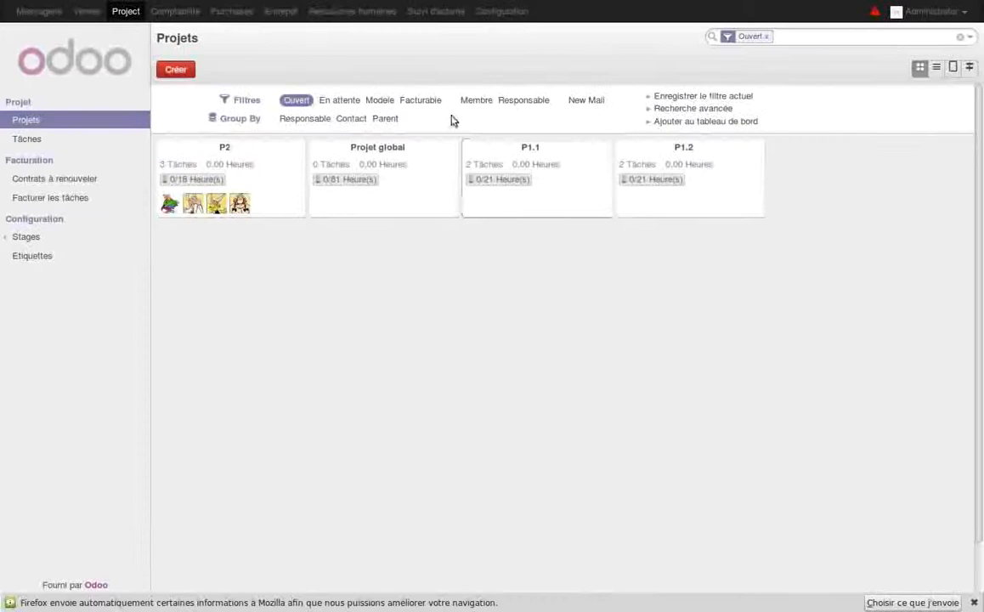
left_click(378, 101)
left_click(296, 100)
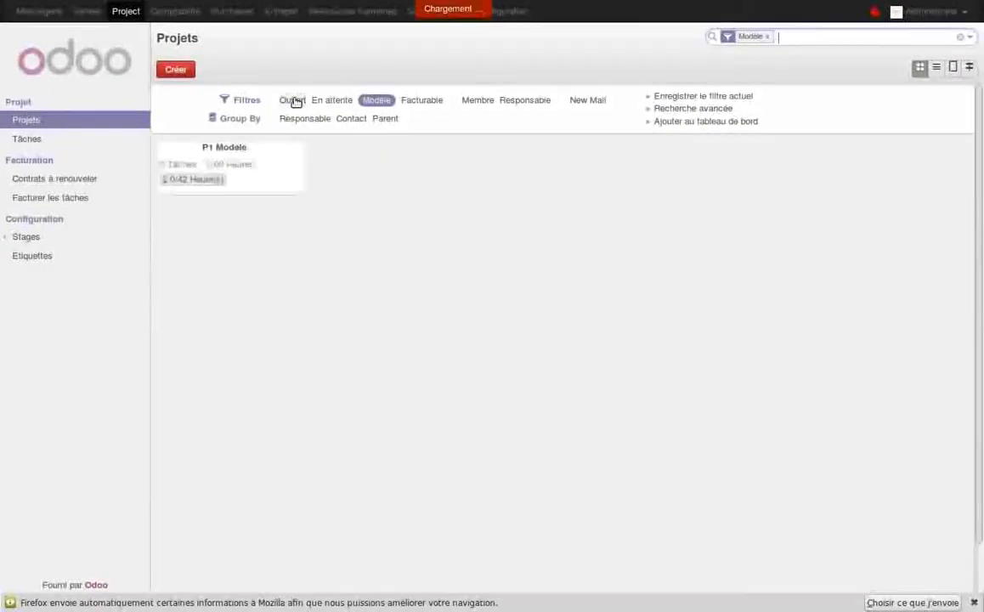
left_click(295, 151)
left_click(304, 168)
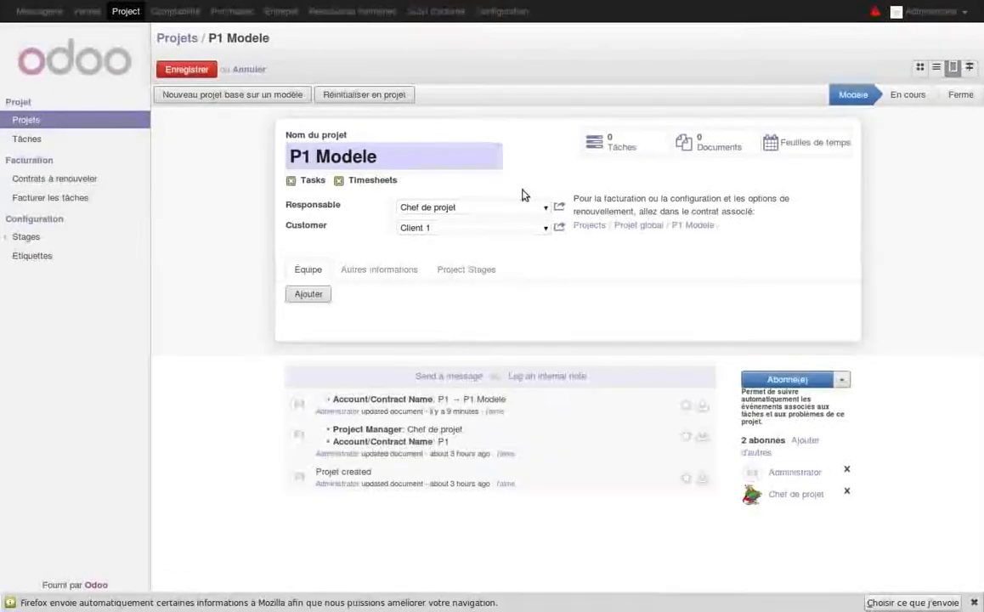
- Examine the name, additional information and team of the P1 Modele template project
left_click(416, 155)
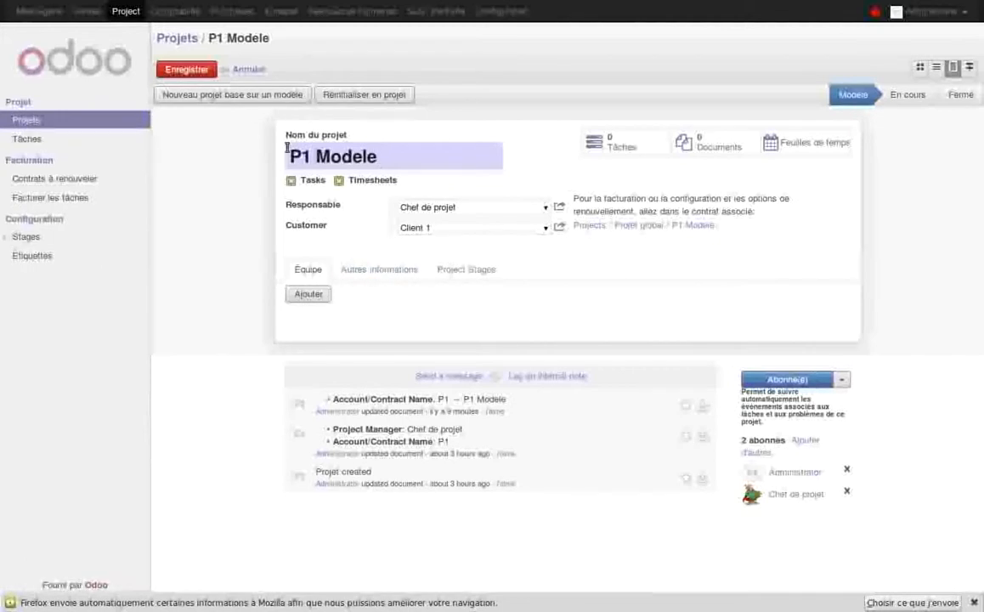
left_click(376, 269)
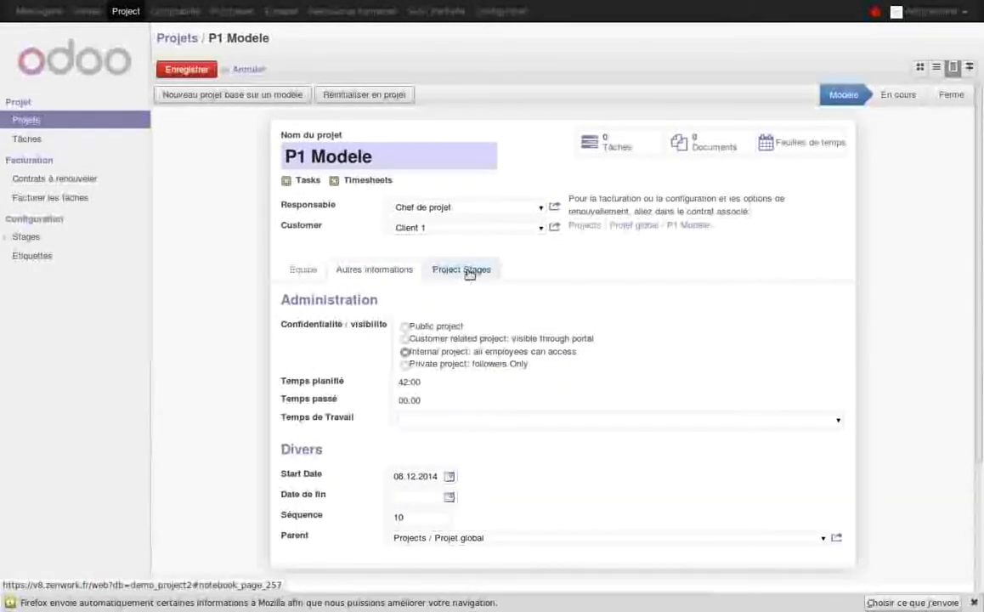
left_click(308, 271)
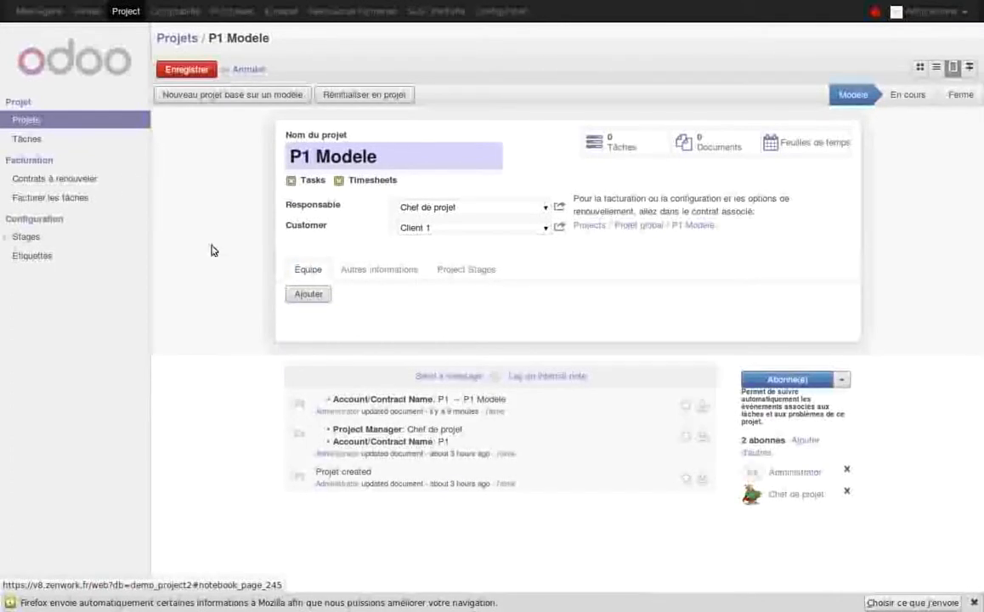
- Leave the template and view the task board covering all projects
left_click(81, 125)
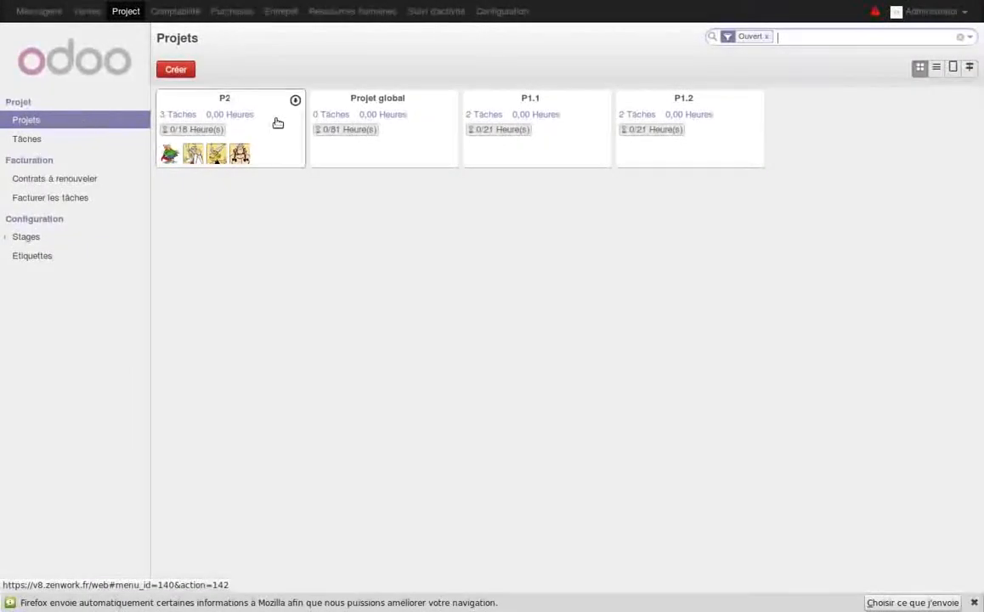
left_click(28, 140)
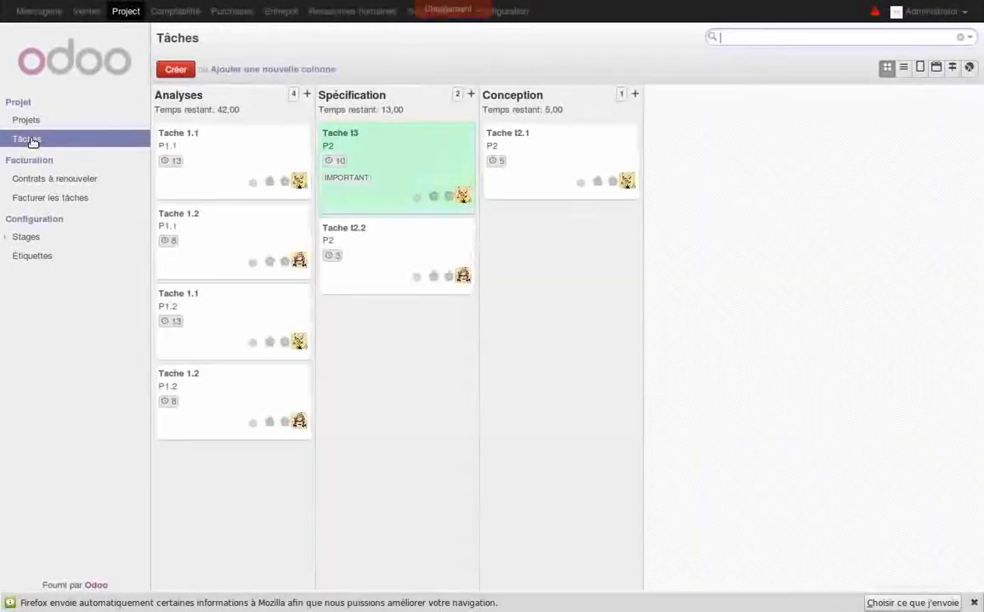
- Open project P2's task board and start a new task in it
left_click(25, 120)
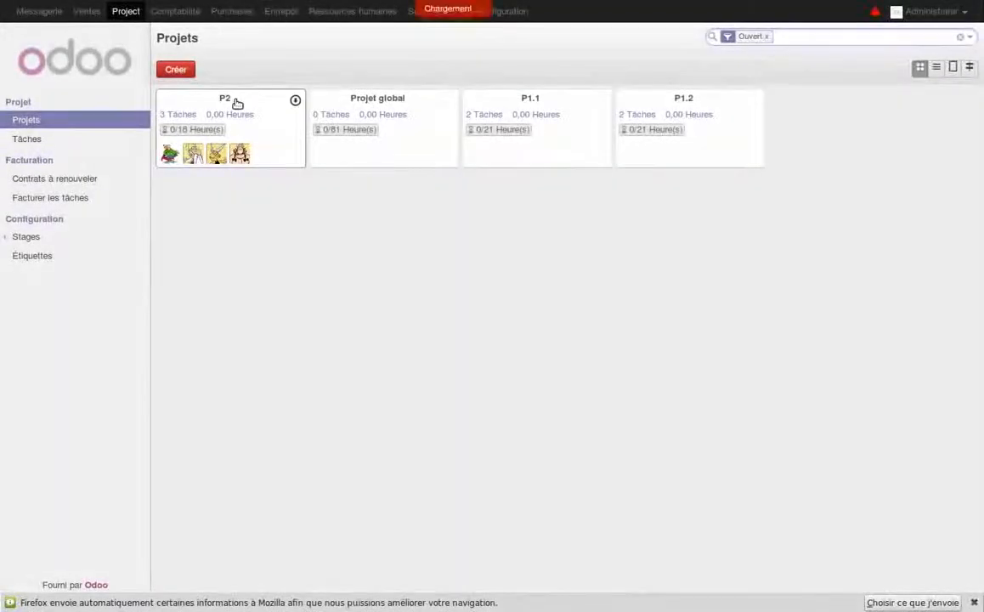
left_click(237, 103)
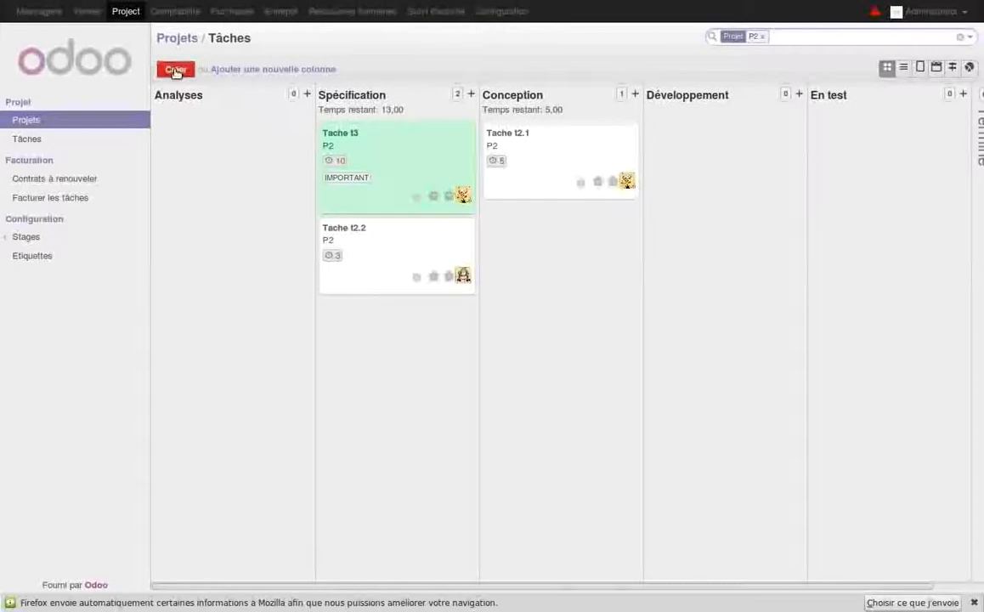
left_click(176, 70)
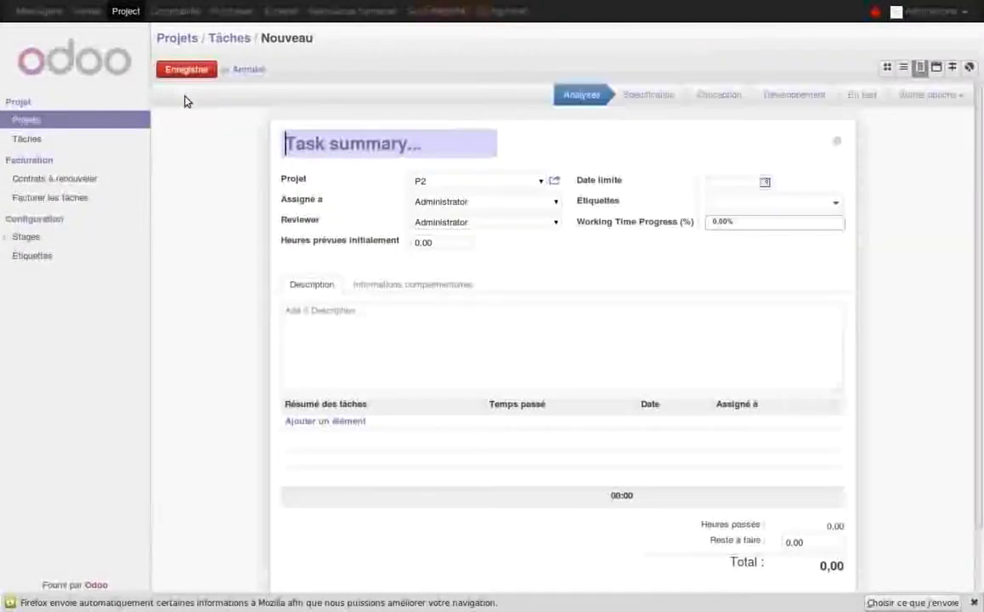